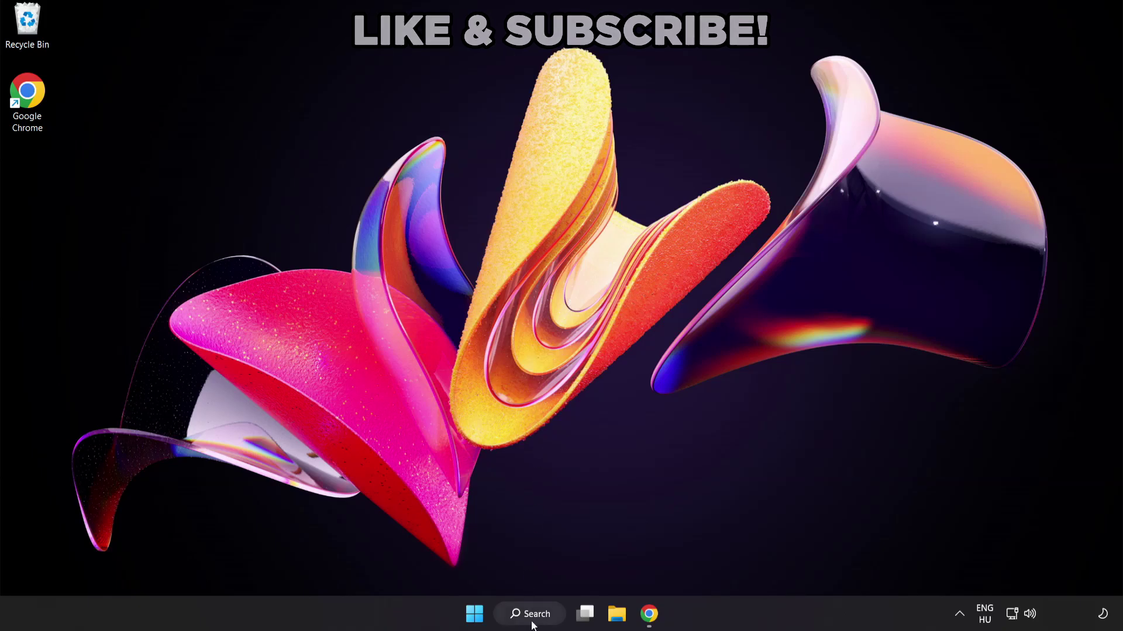
Step: Search for 'edit power plan' and open the Balanced plan's Edit Plan Settings
click(535, 614)
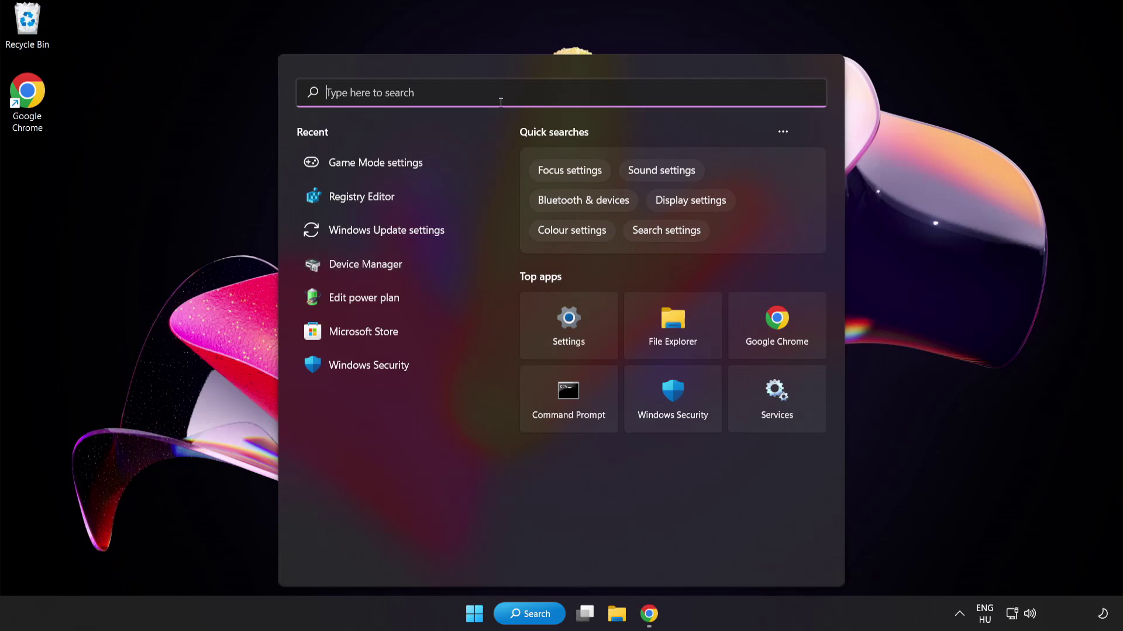
text(edit power plan)
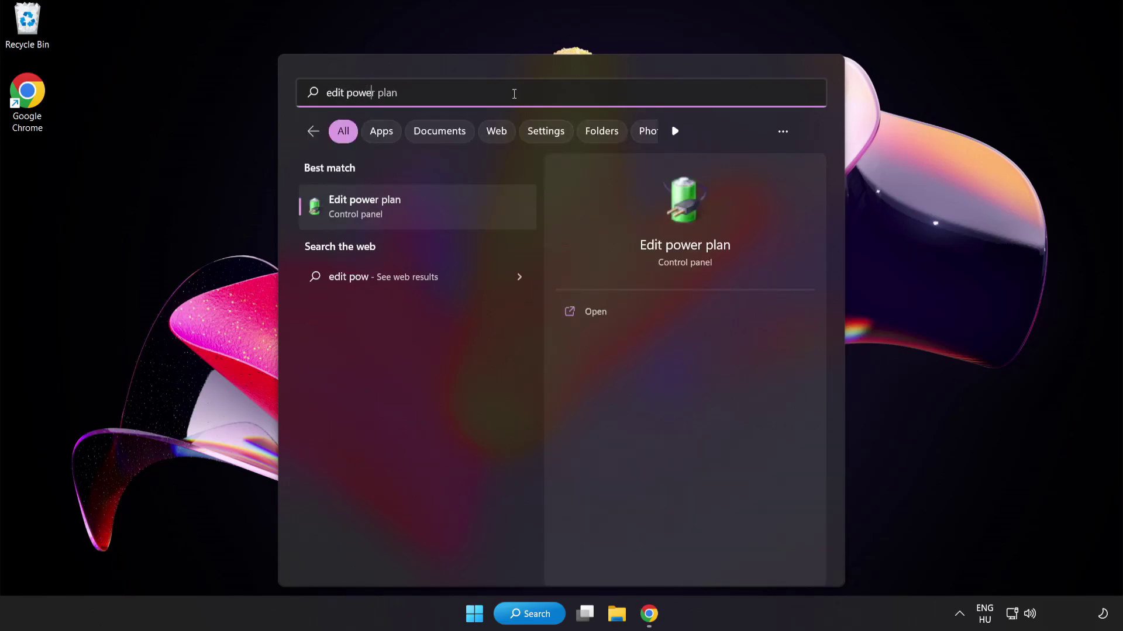
text(plan)
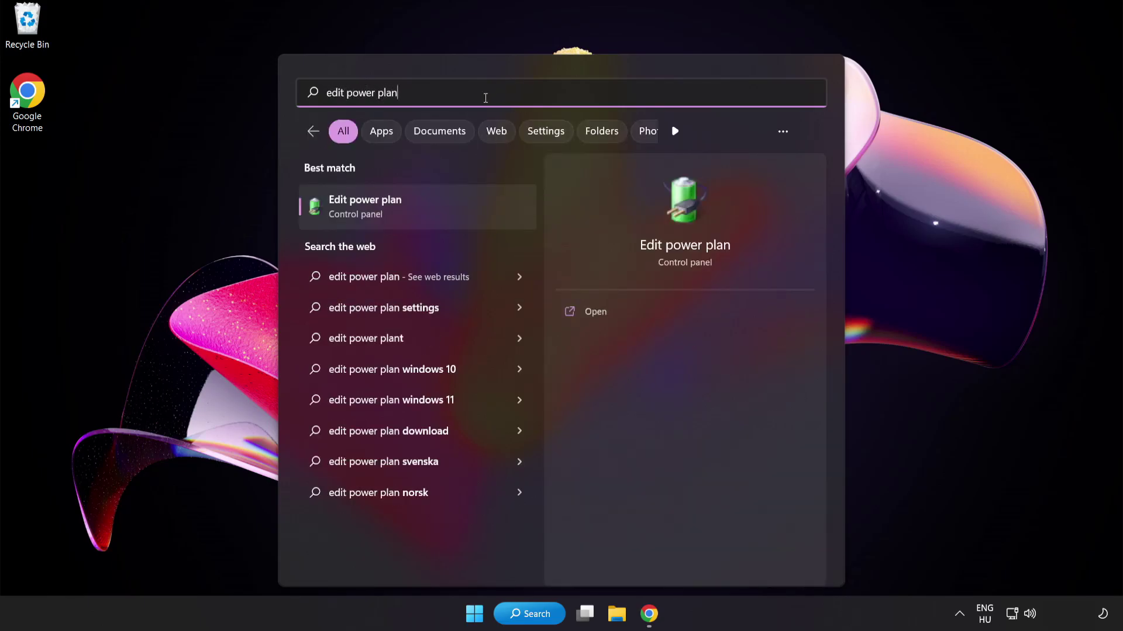
click(456, 214)
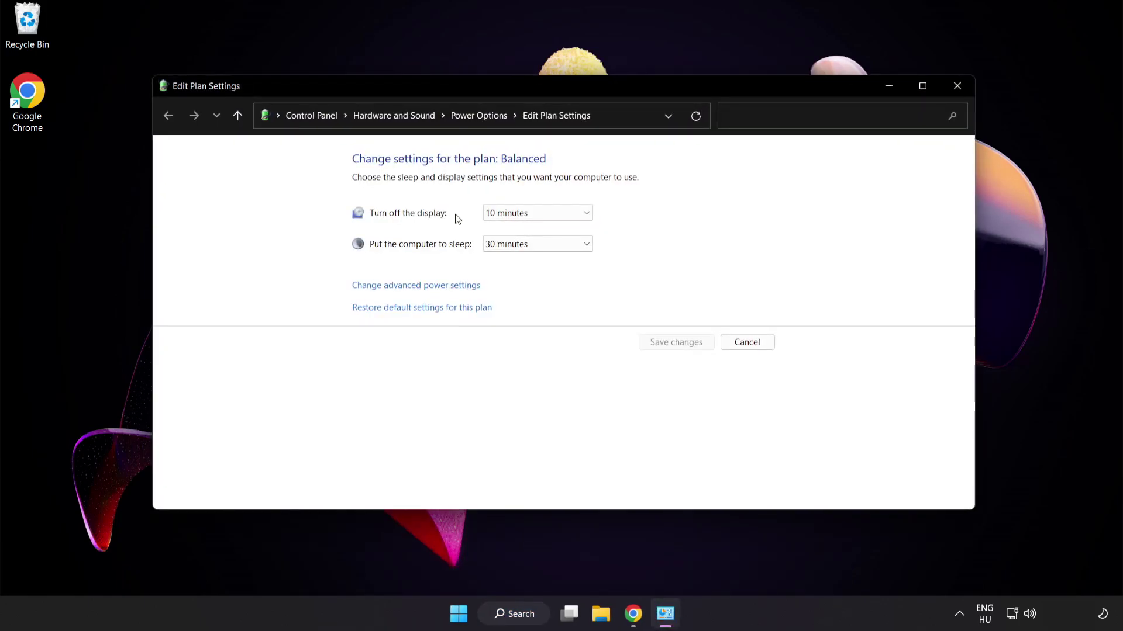
Step: Make High performance the active power plan, then close Power Options
click(489, 117)
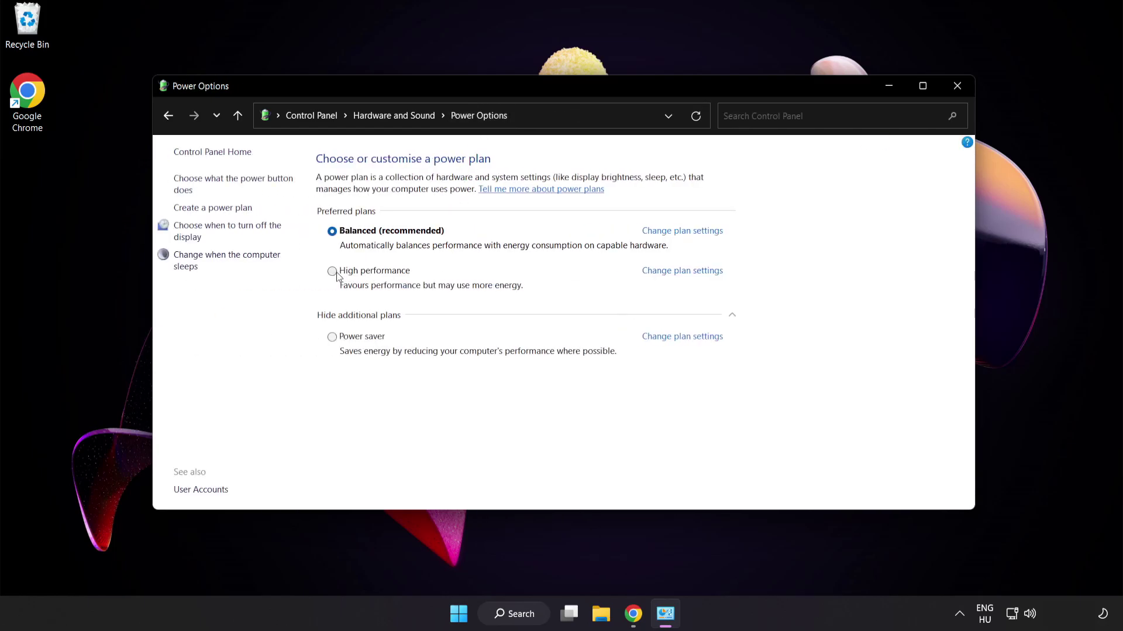
click(370, 275)
click(957, 86)
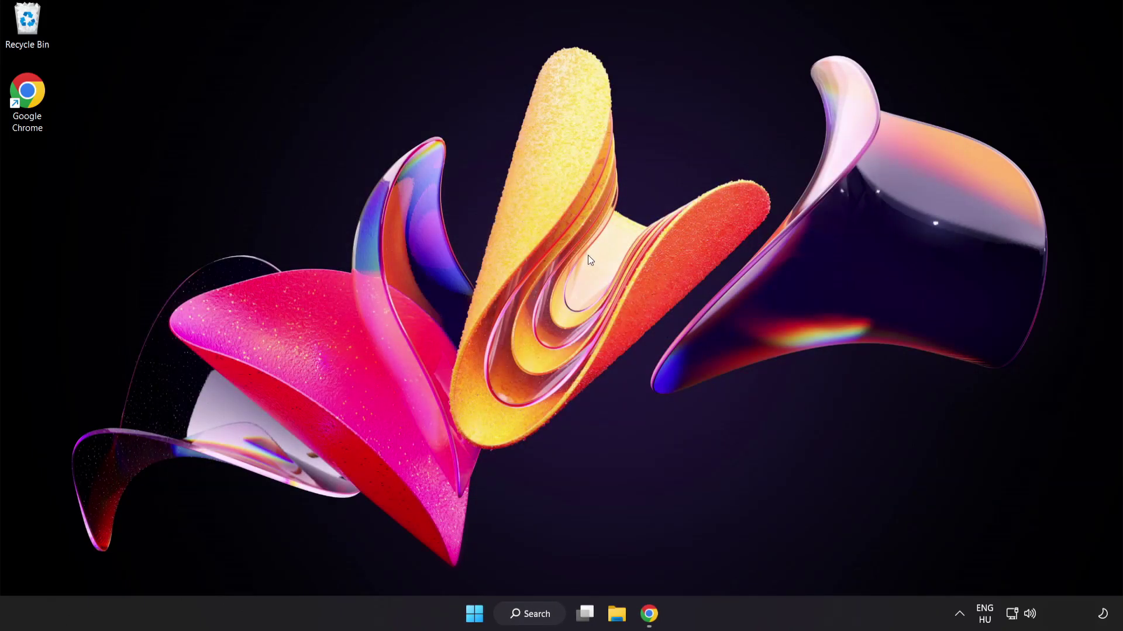
Step: Search for 'device manager' and launch Device Manager
click(543, 618)
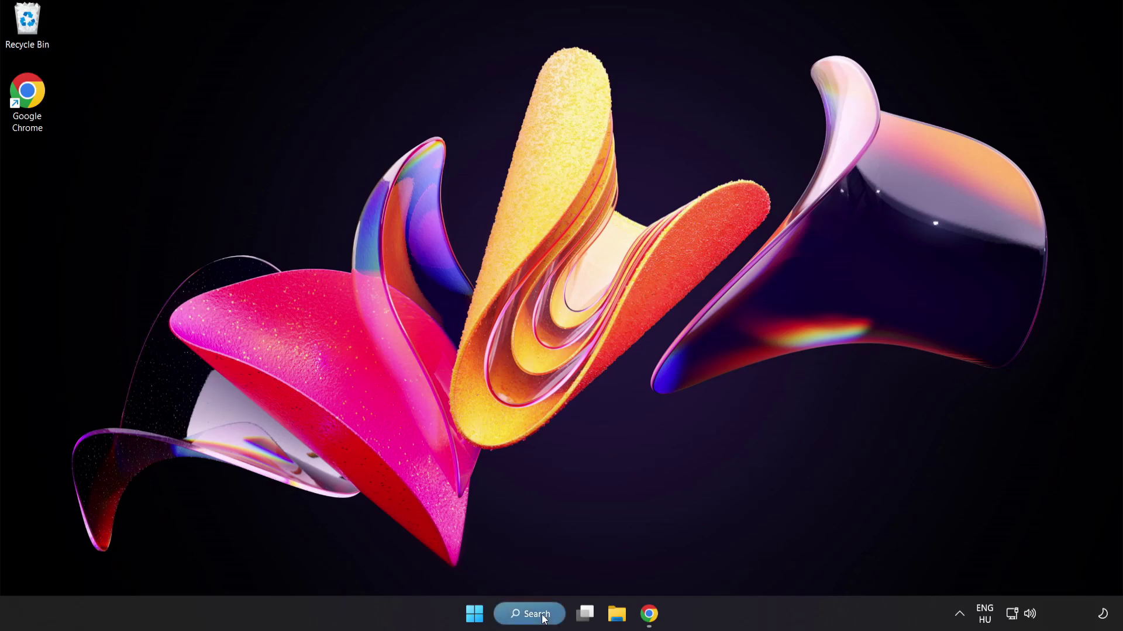
text(device manager)
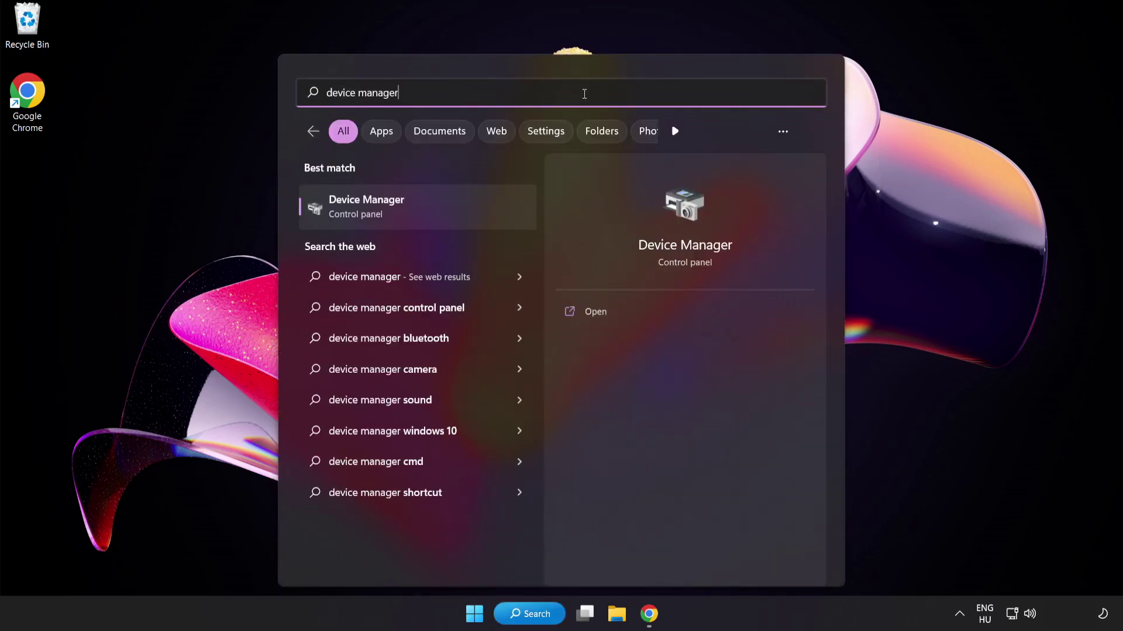
click(460, 211)
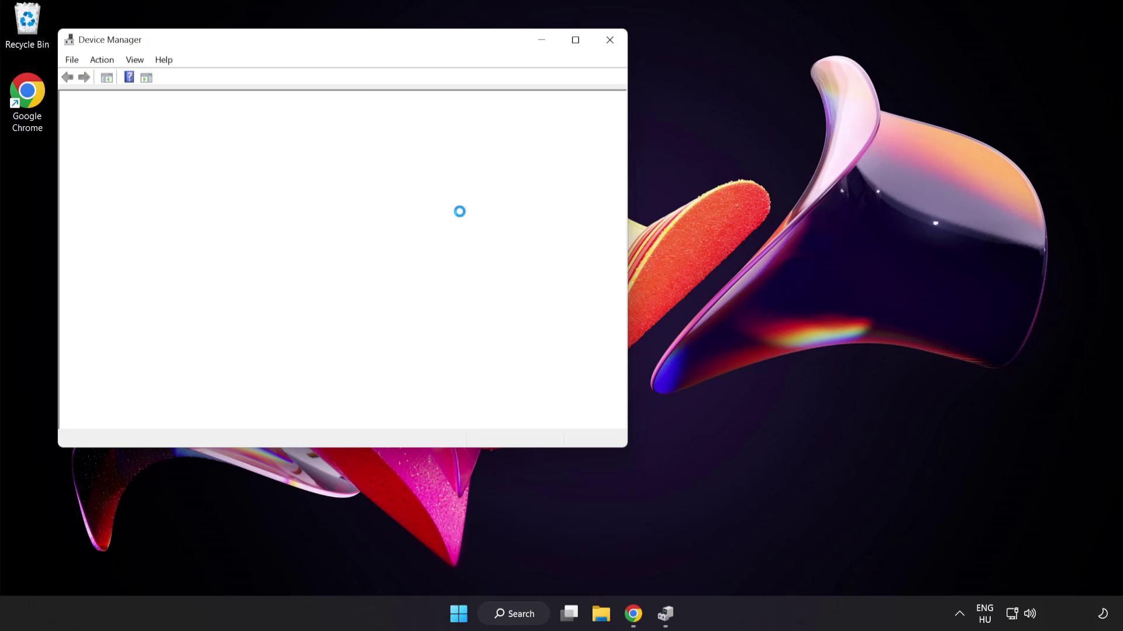
Step: Automatically search for a newer VMware SVGA 3D display driver, then close Device Manager
drag(377, 33, 567, 102)
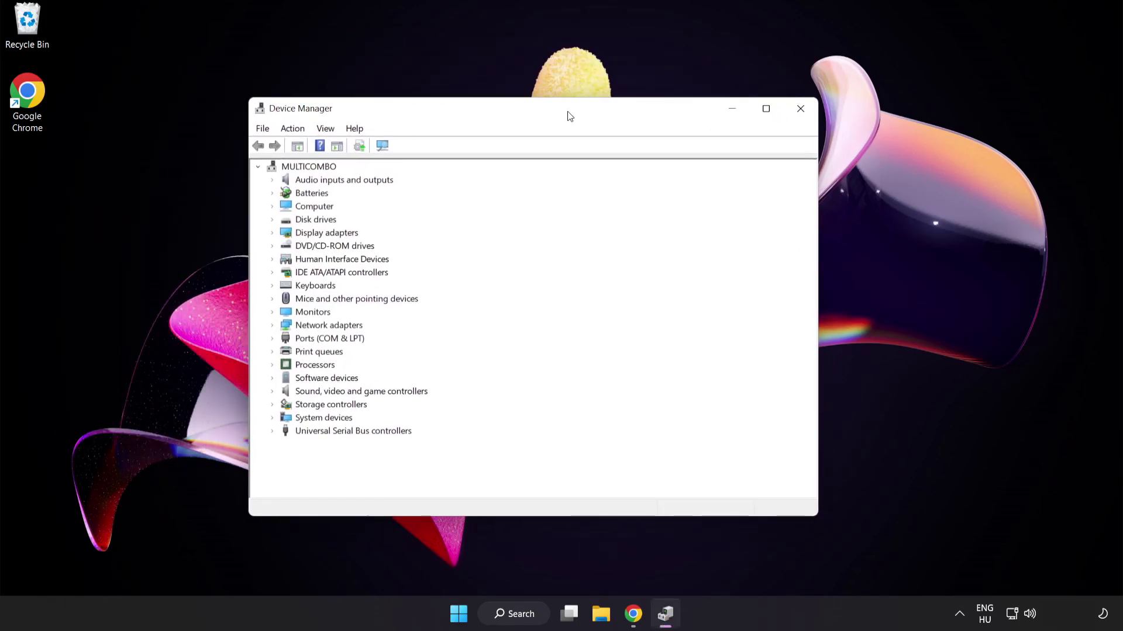
click(286, 232)
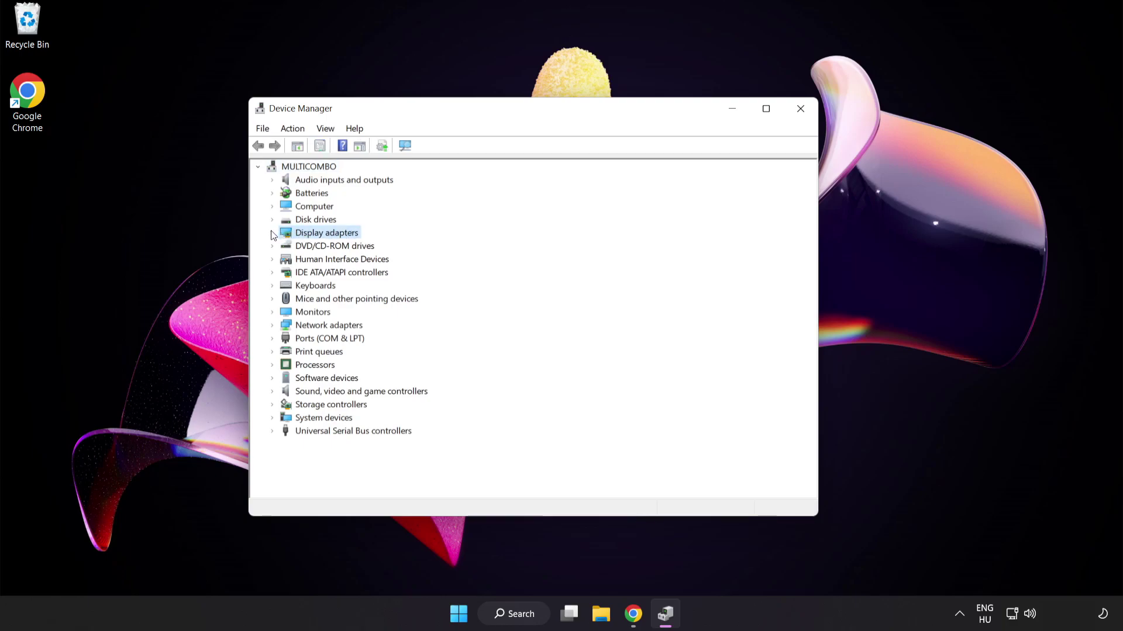
click(272, 234)
click(319, 247)
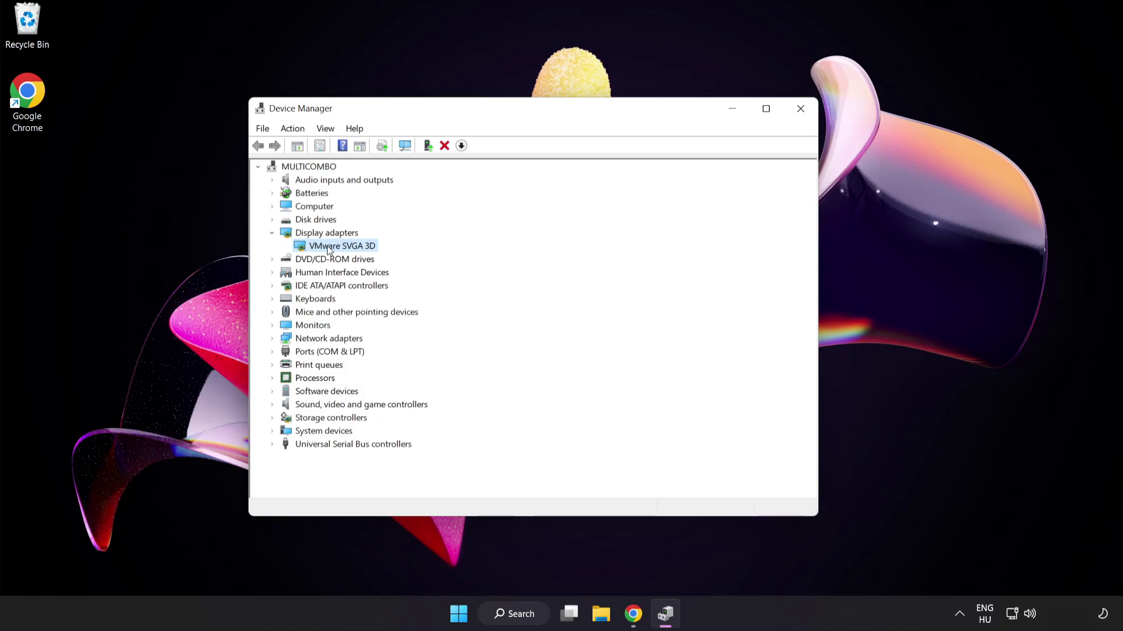
right_click(359, 250)
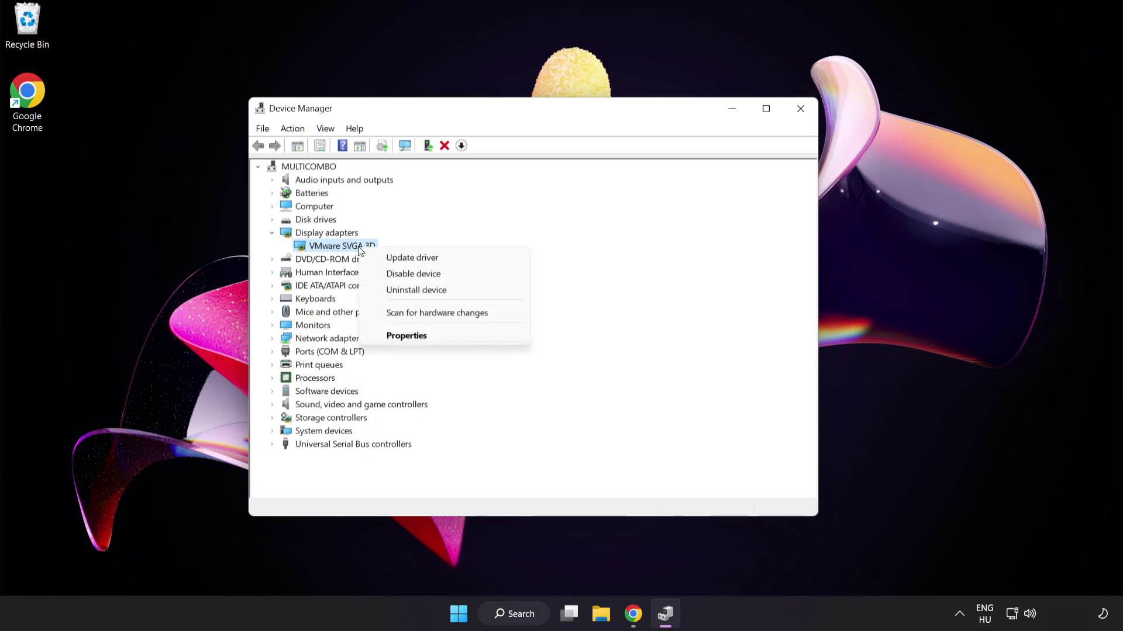
click(441, 259)
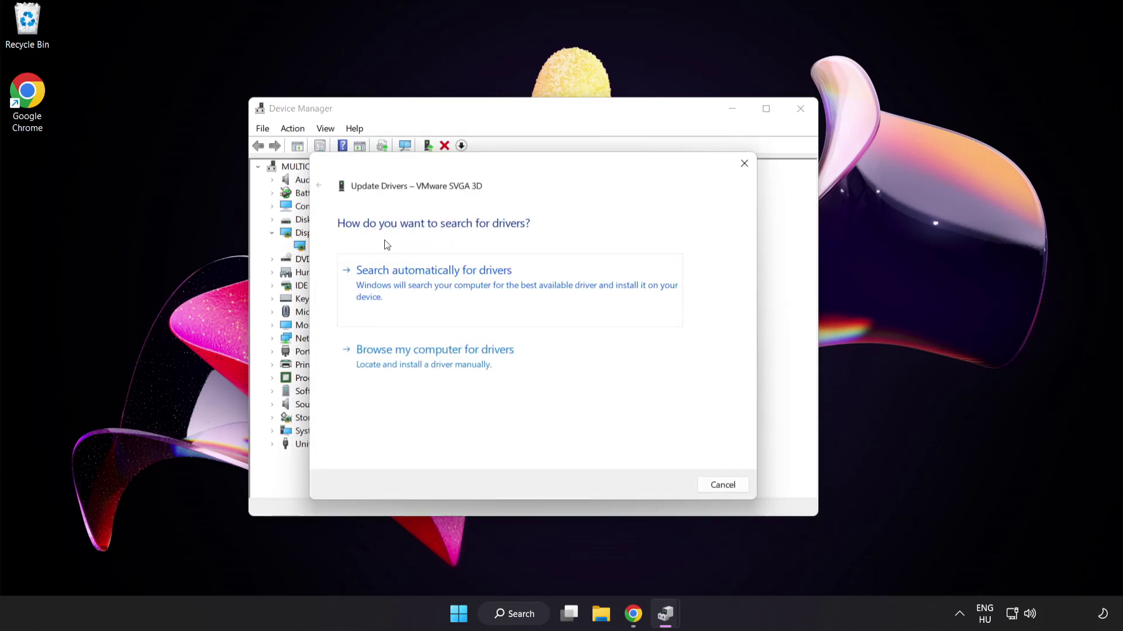
click(464, 284)
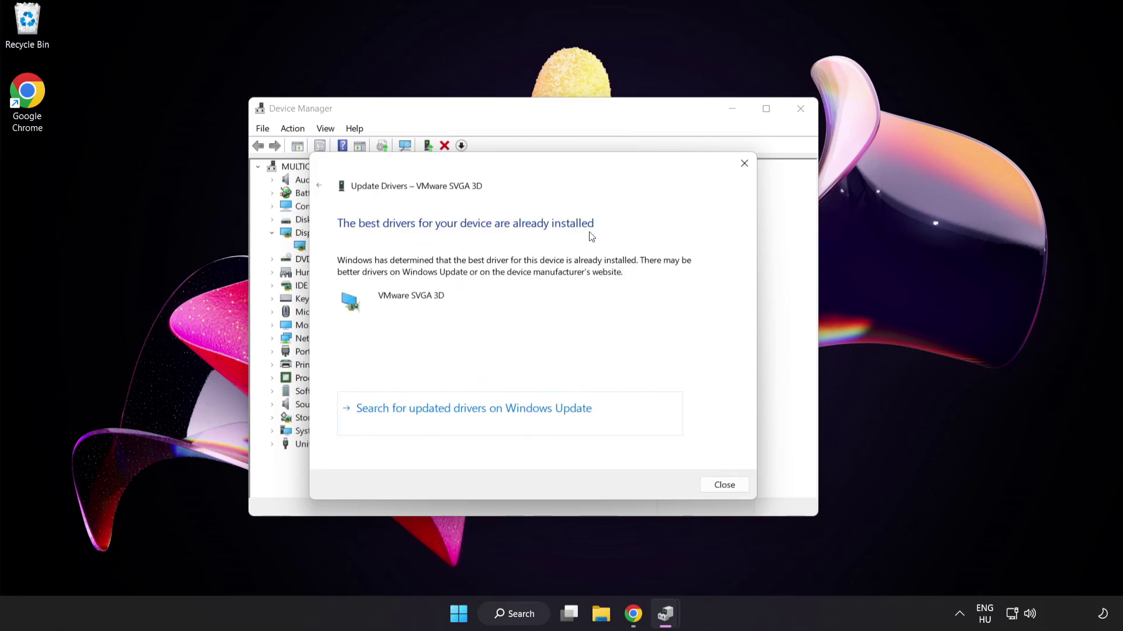
click(723, 485)
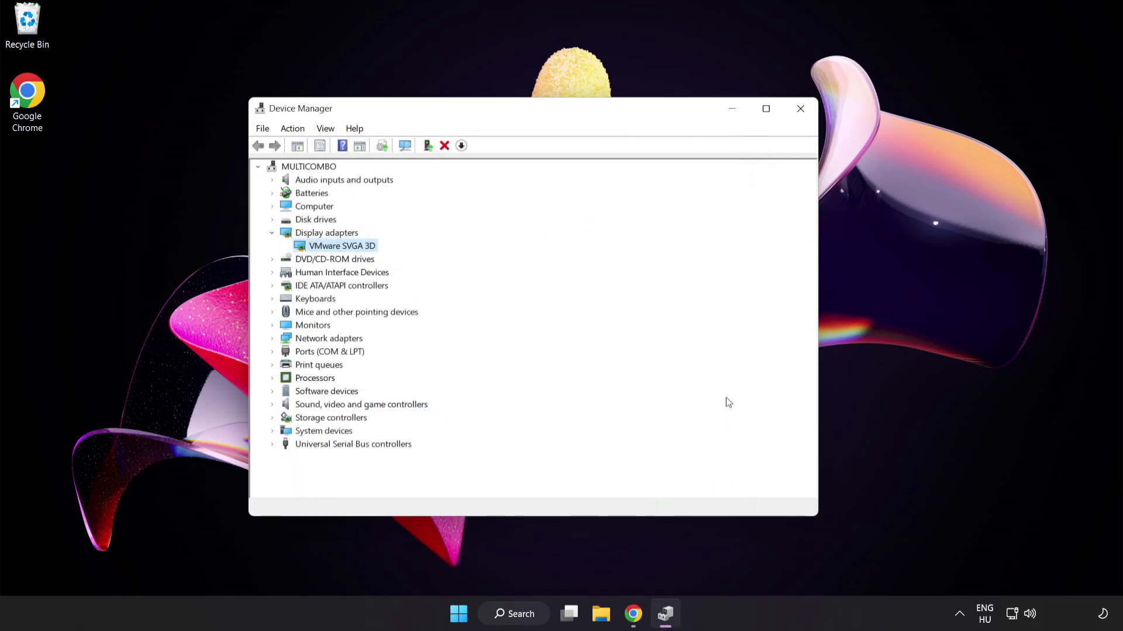
click(796, 119)
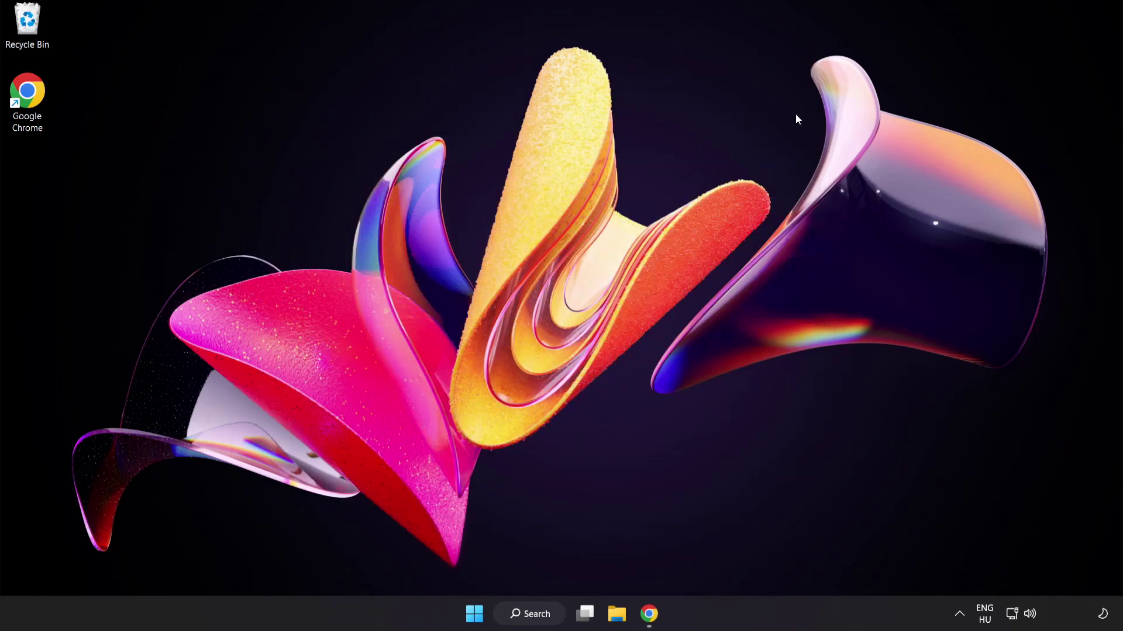
Step: Search Windows for 'game mode settings'
click(543, 621)
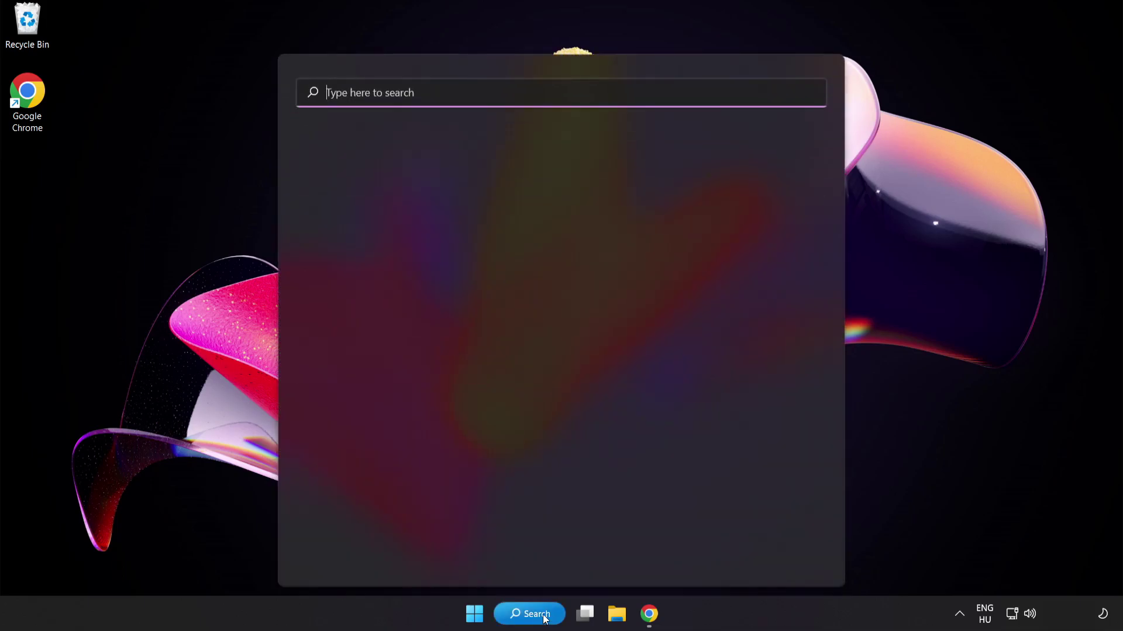
text(game mode settings)
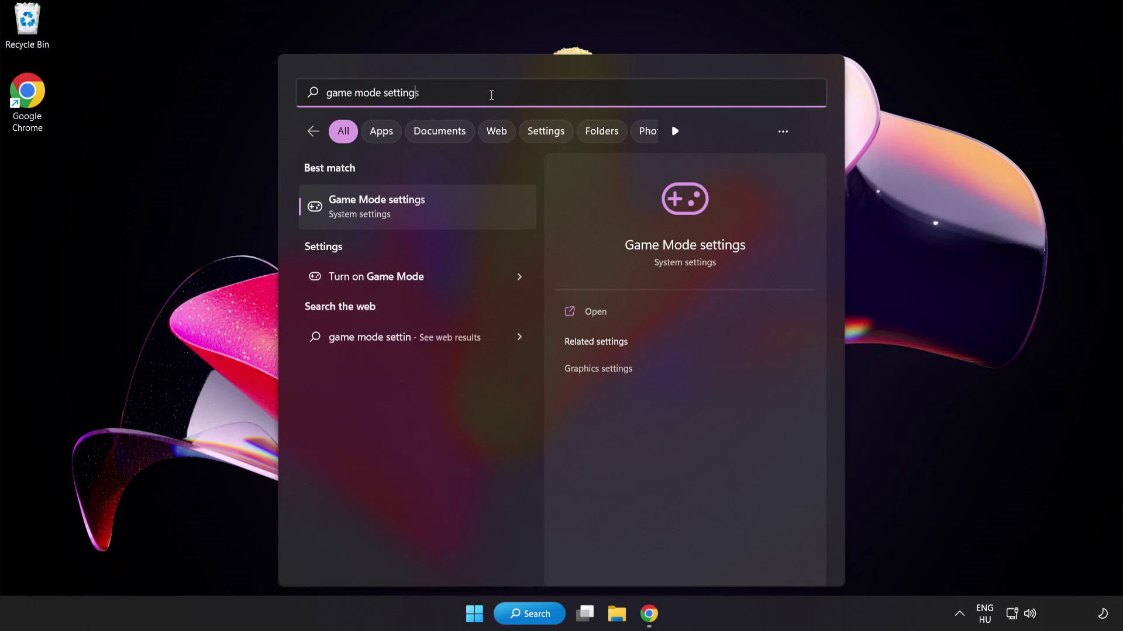
Step: Open Game Mode settings, review the Xbox Game Bar options under Gaming, and close Settings
click(409, 211)
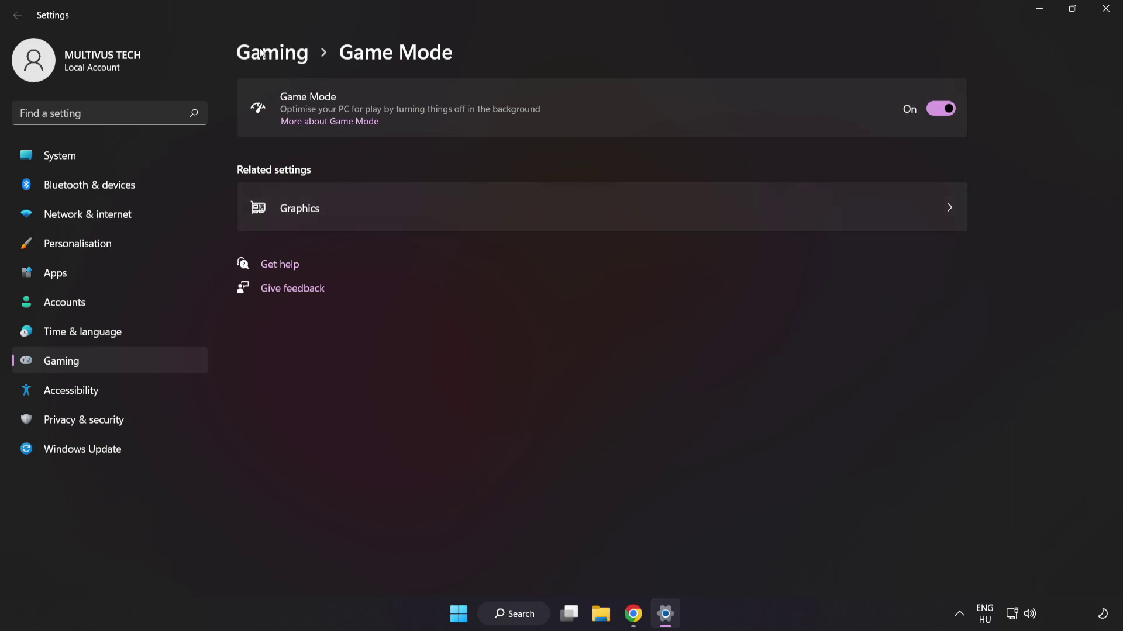
click(277, 57)
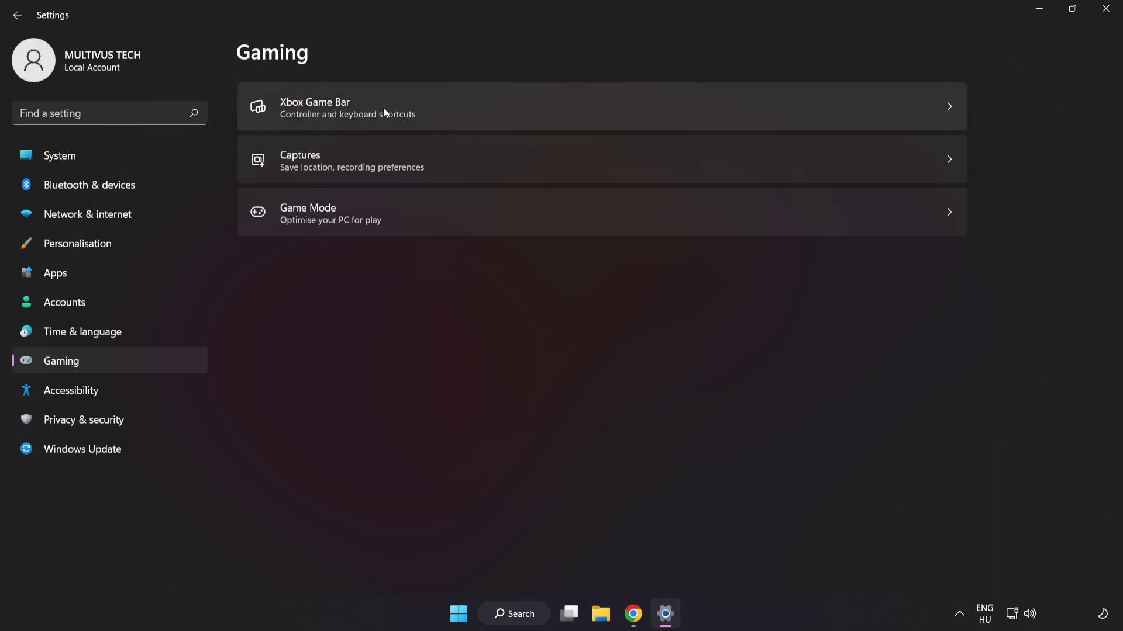
click(810, 104)
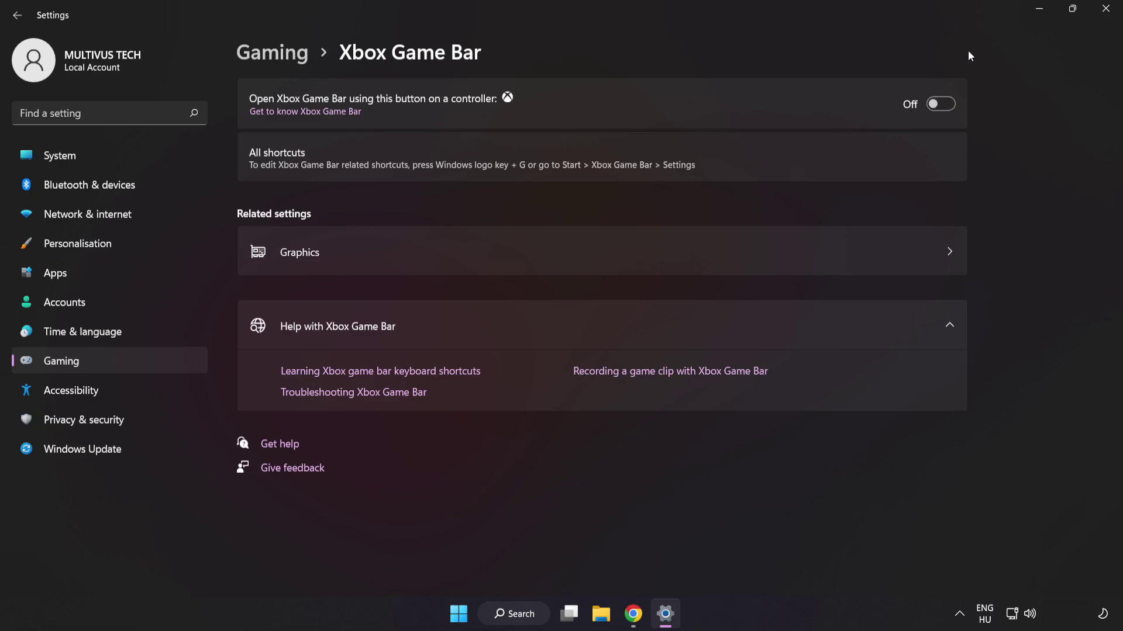
click(1107, 18)
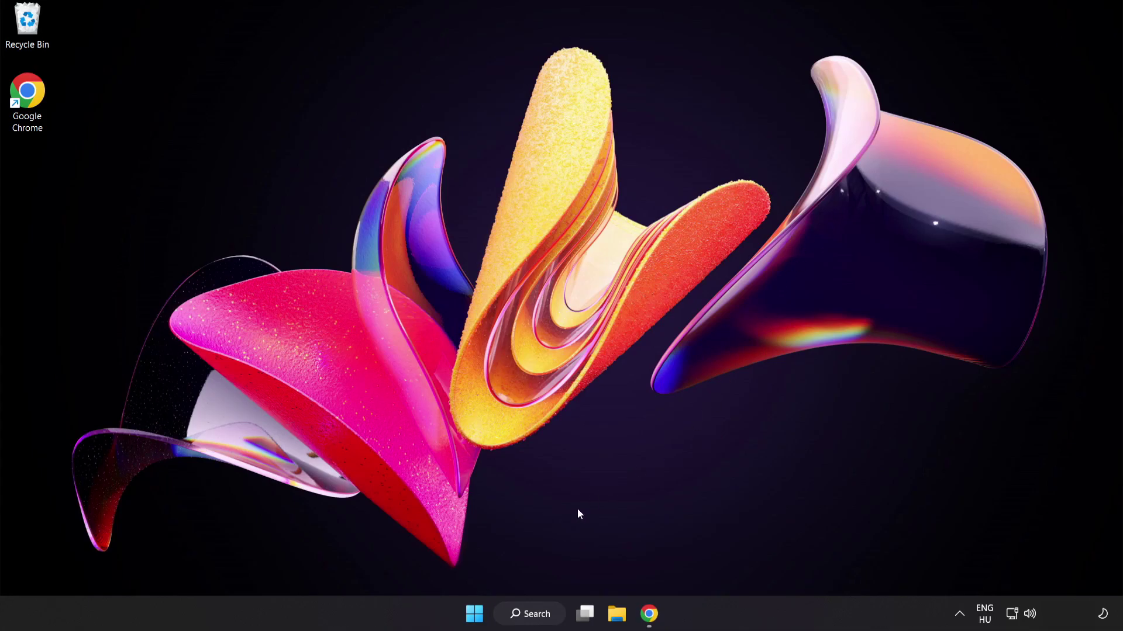
Step: Open Task Manager and end the Google Chrome (8) process group
right_click(472, 619)
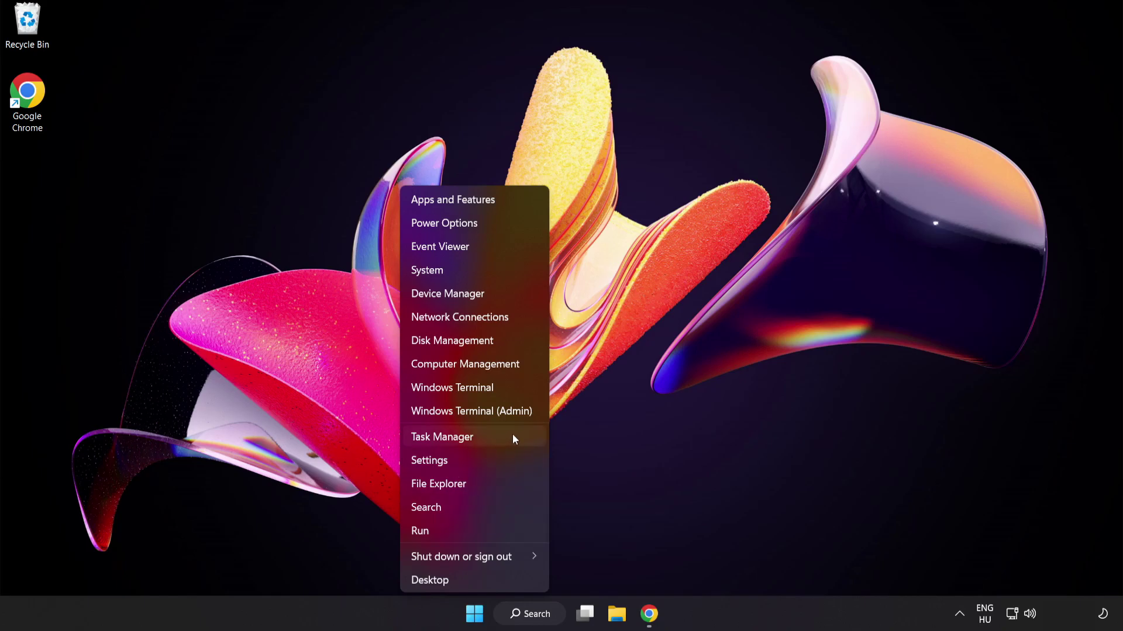
click(482, 439)
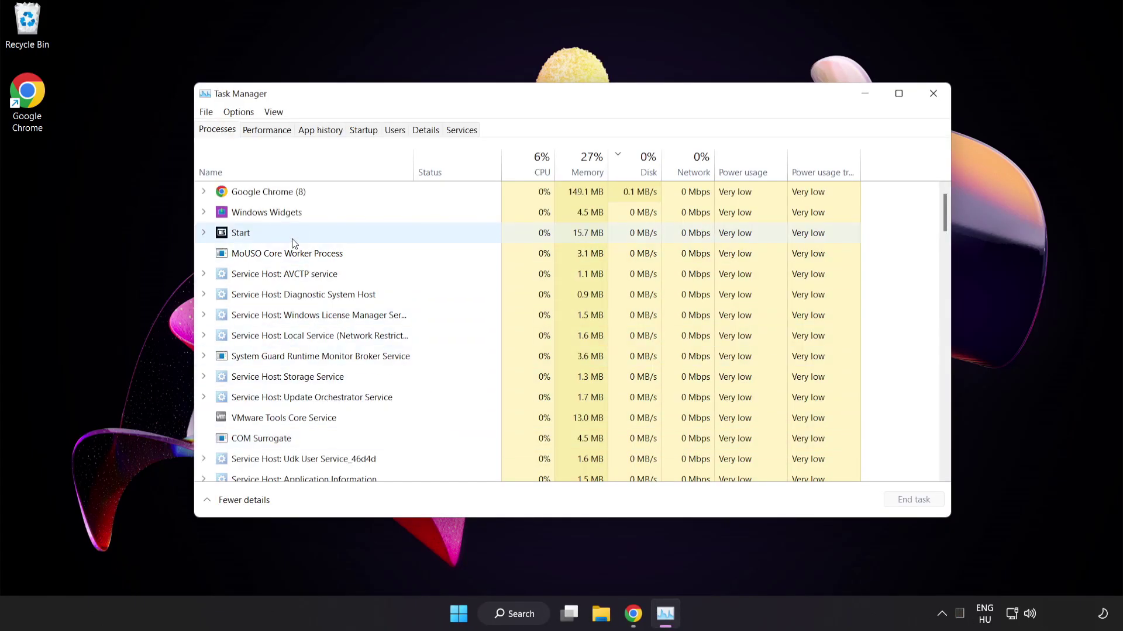
click(281, 193)
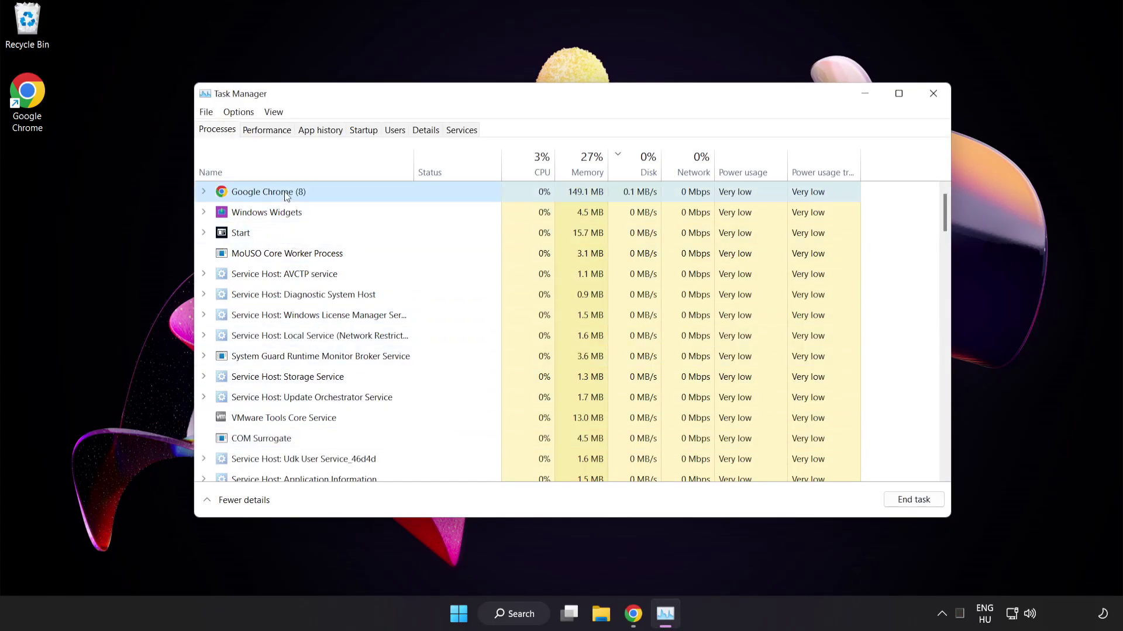
click(907, 501)
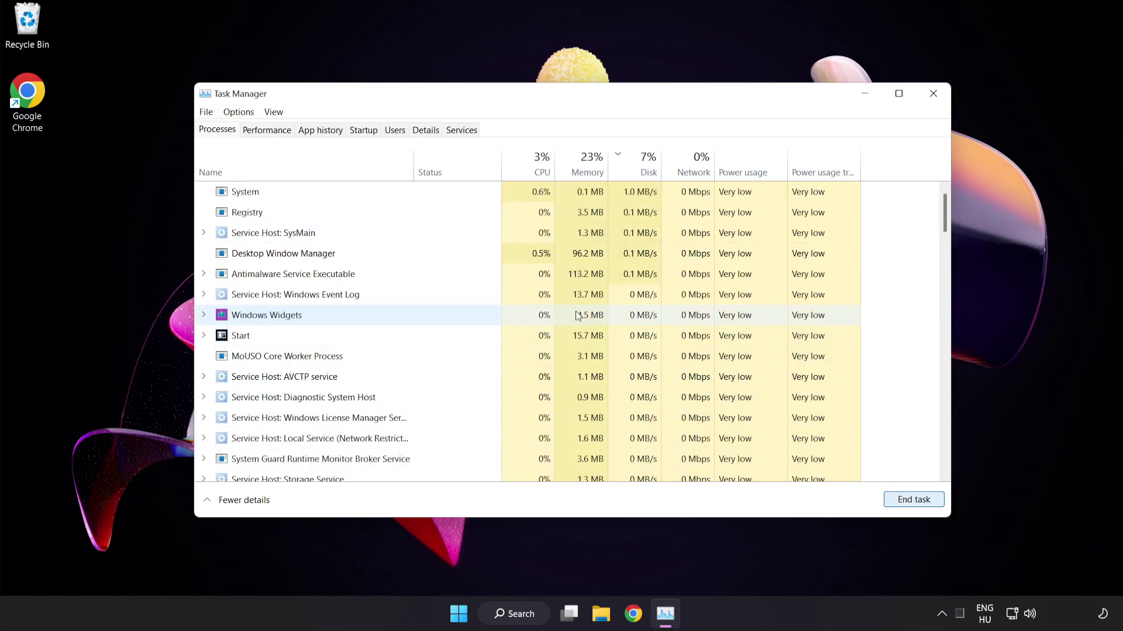
drag(945, 218, 939, 181)
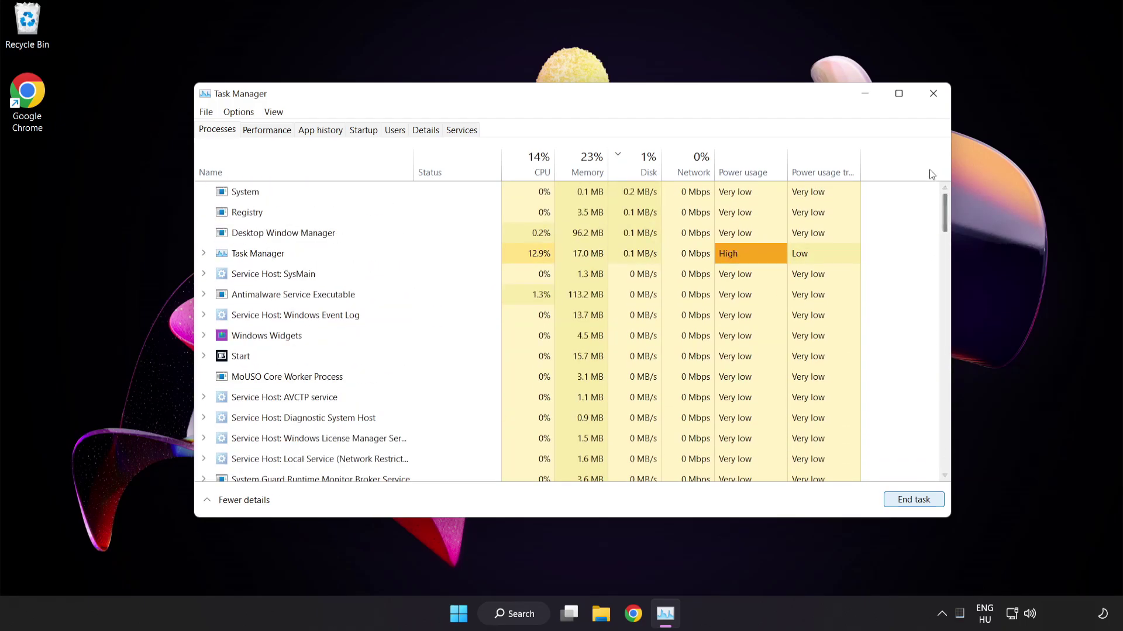
Step: Disable Cortana, Phone Link and Terminal as startup apps, then close Task Manager
click(364, 131)
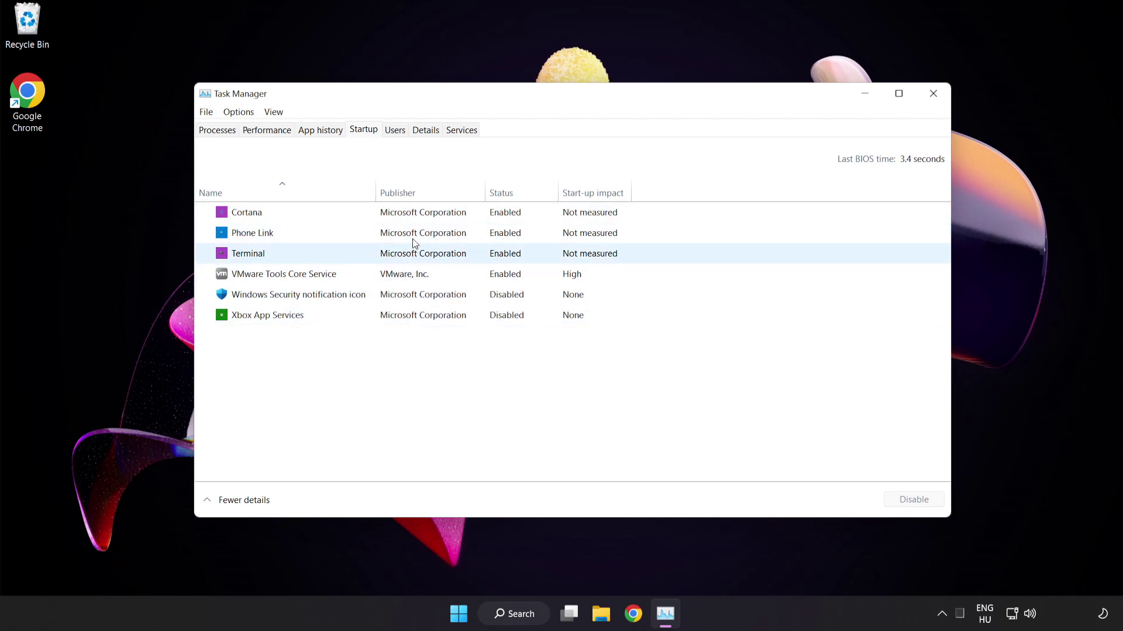
click(398, 221)
click(914, 501)
click(325, 234)
click(914, 500)
click(448, 257)
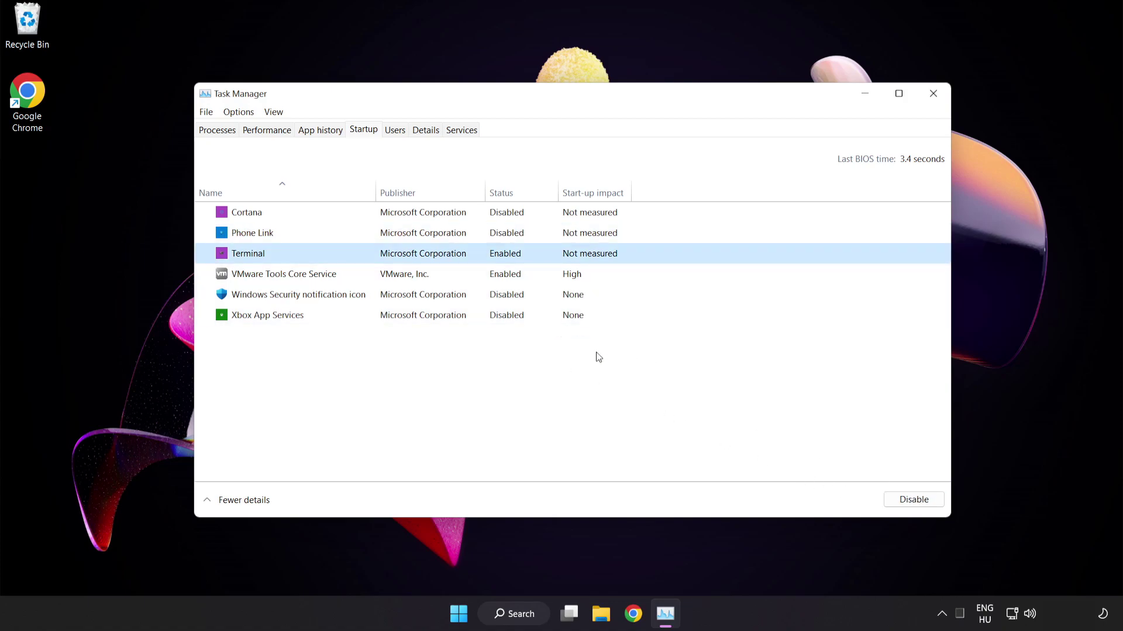
click(914, 500)
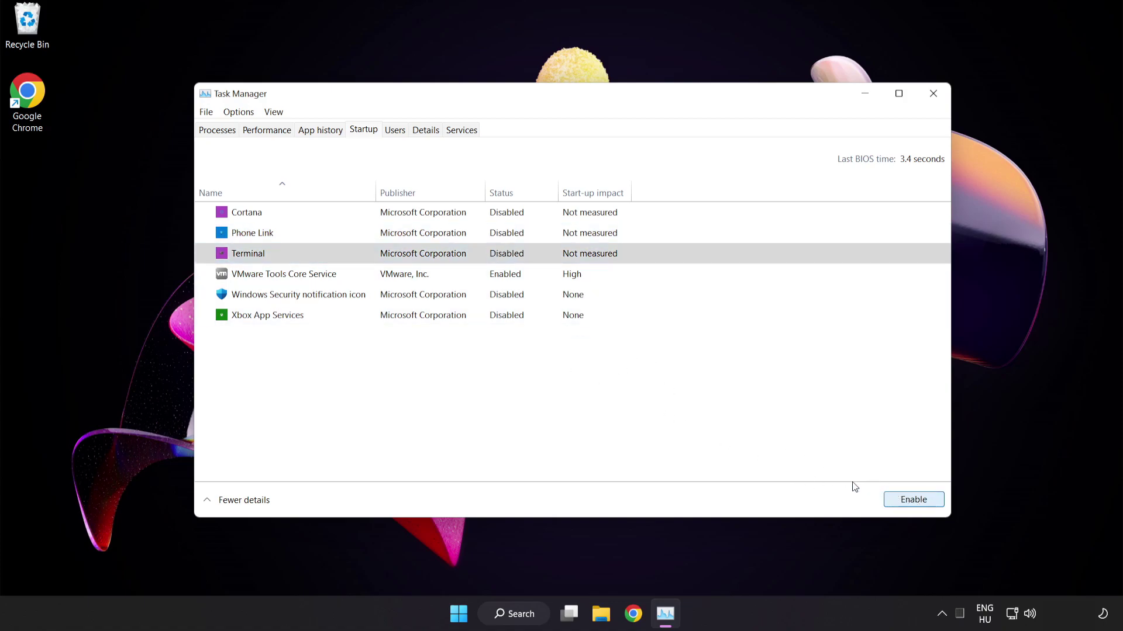
click(933, 94)
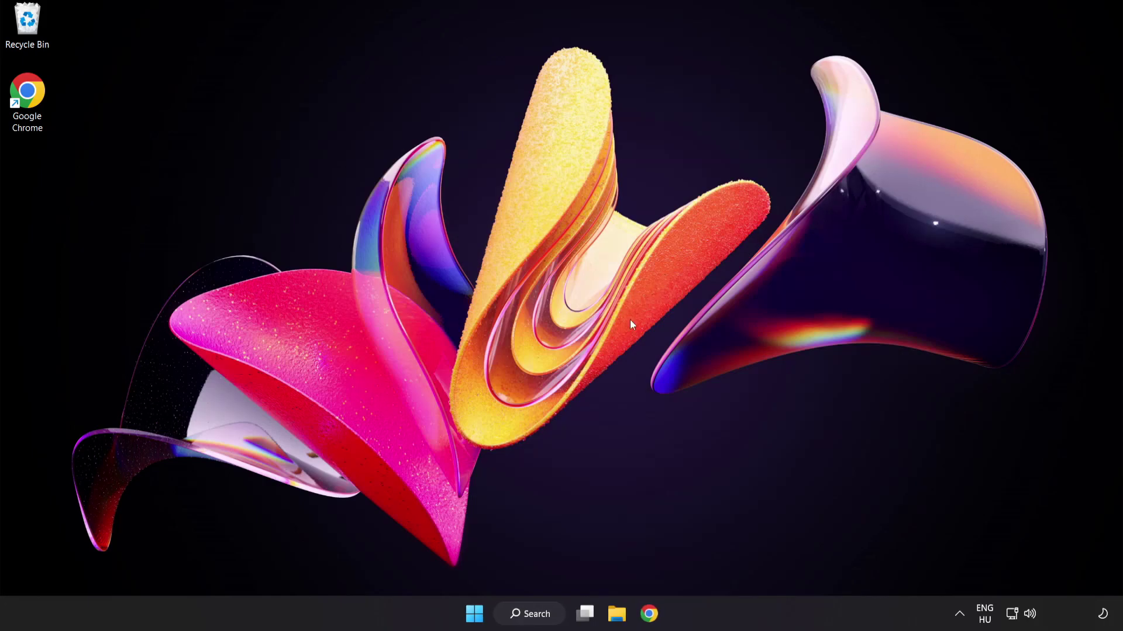
Step: Search for 'update' and open the Windows Update settings page
click(538, 618)
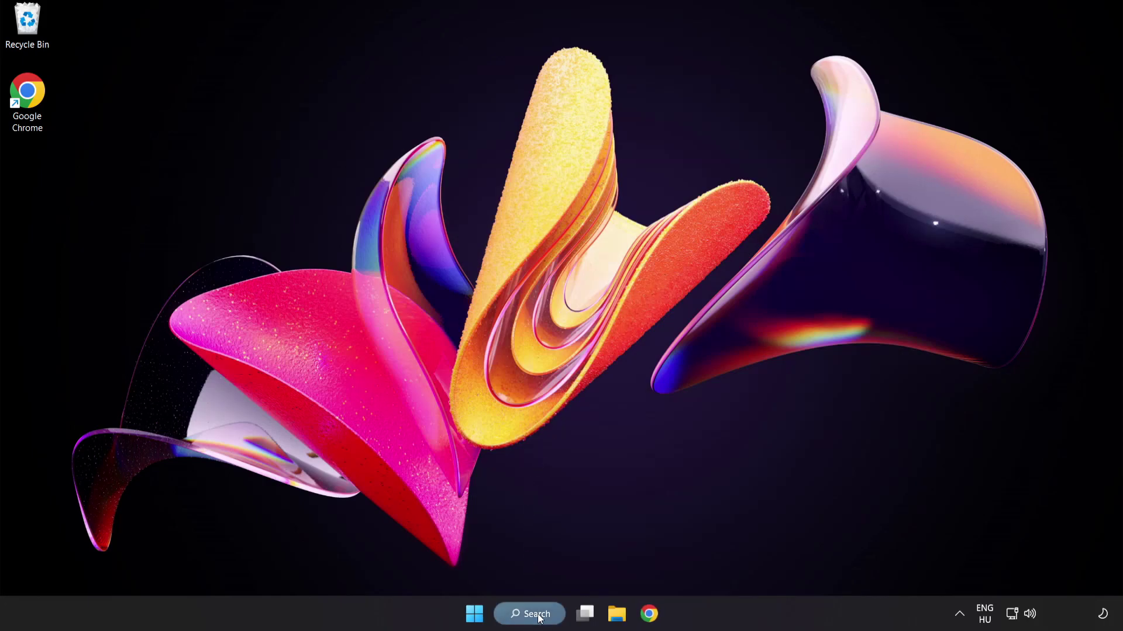
text(update)
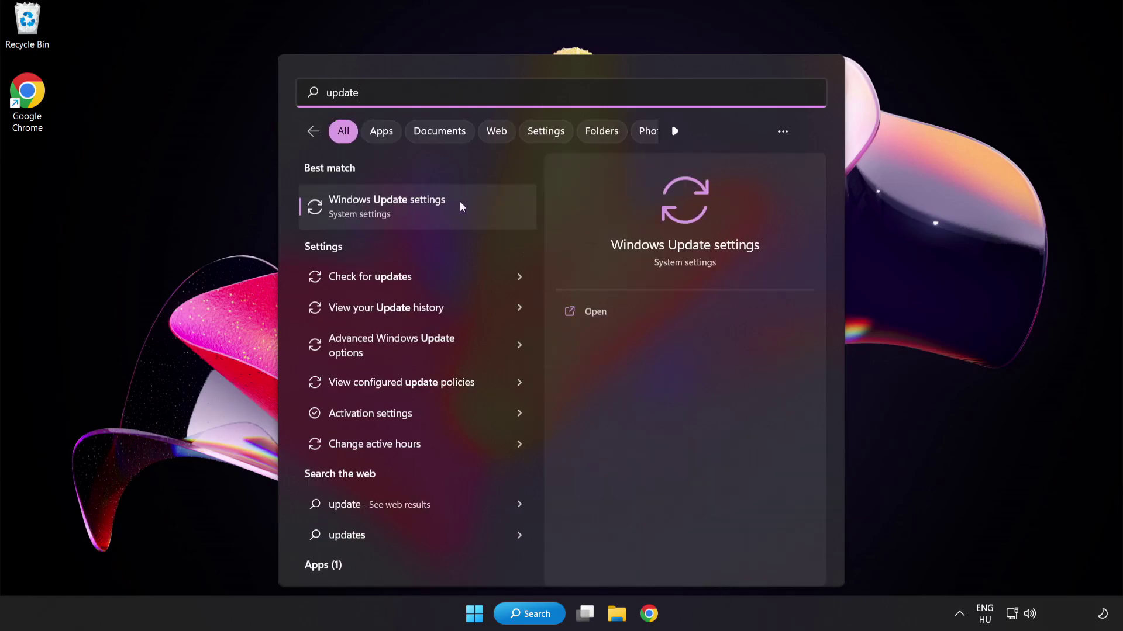
click(460, 202)
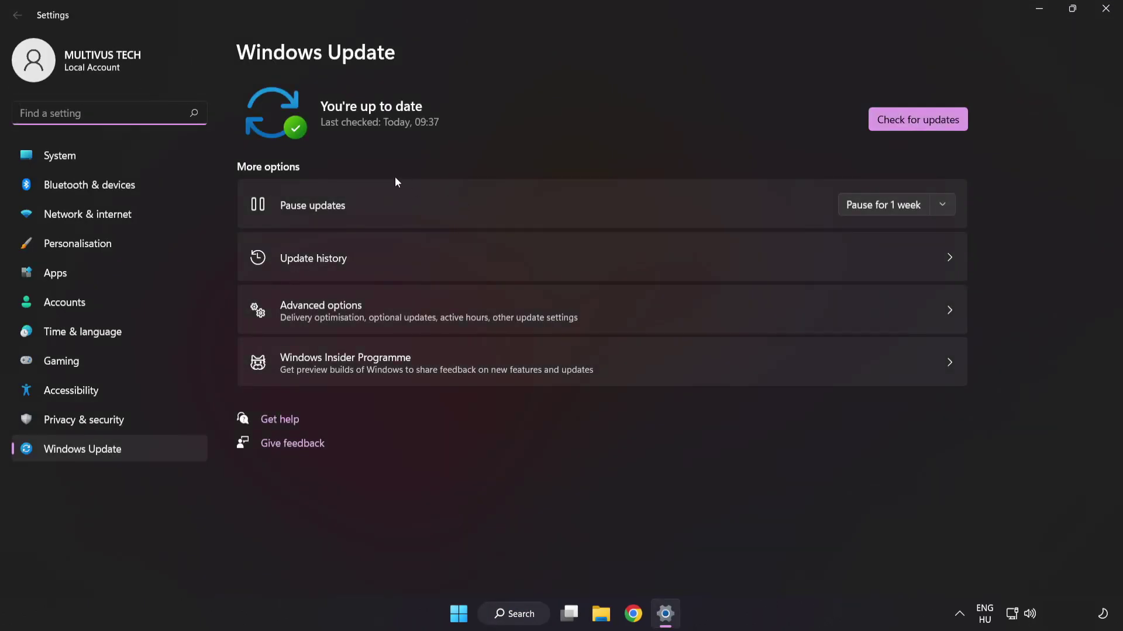
Step: Run Check for updates, confirm the PC is up to date, and close Settings
click(917, 125)
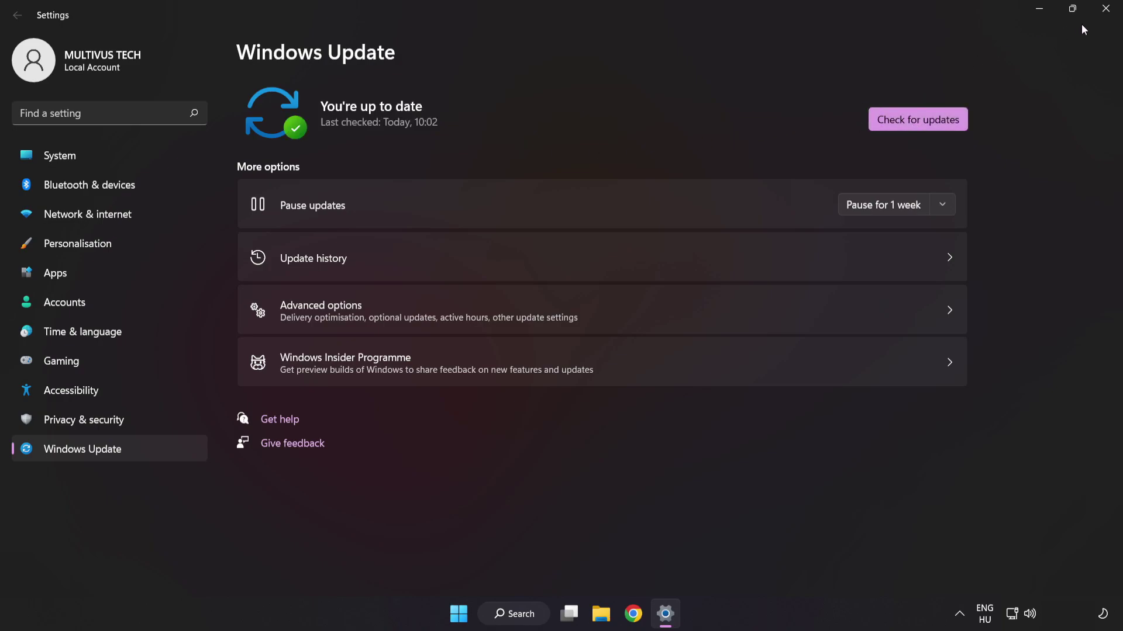
click(1104, 11)
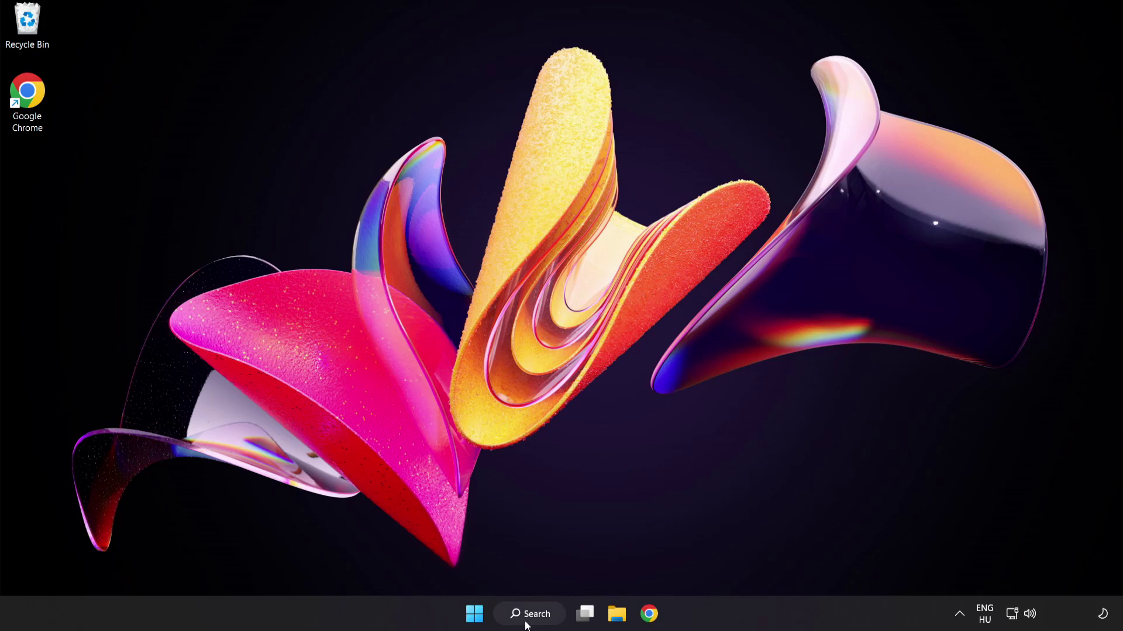
Step: Search Windows for 'regedit' and launch the Registry Editor best match
click(544, 620)
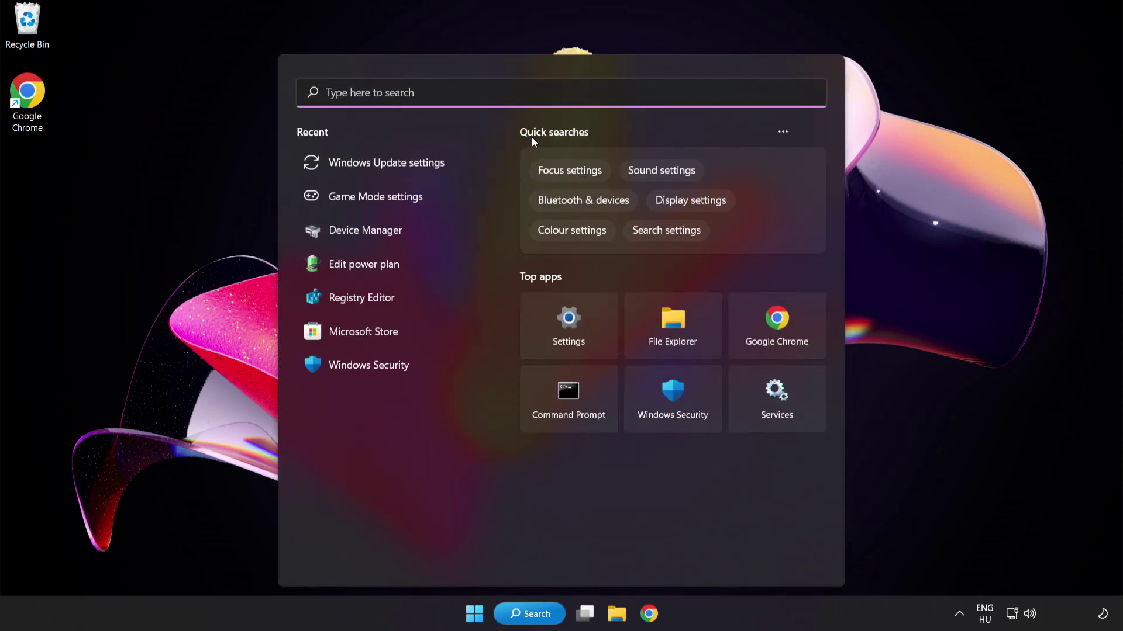
text(regedit)
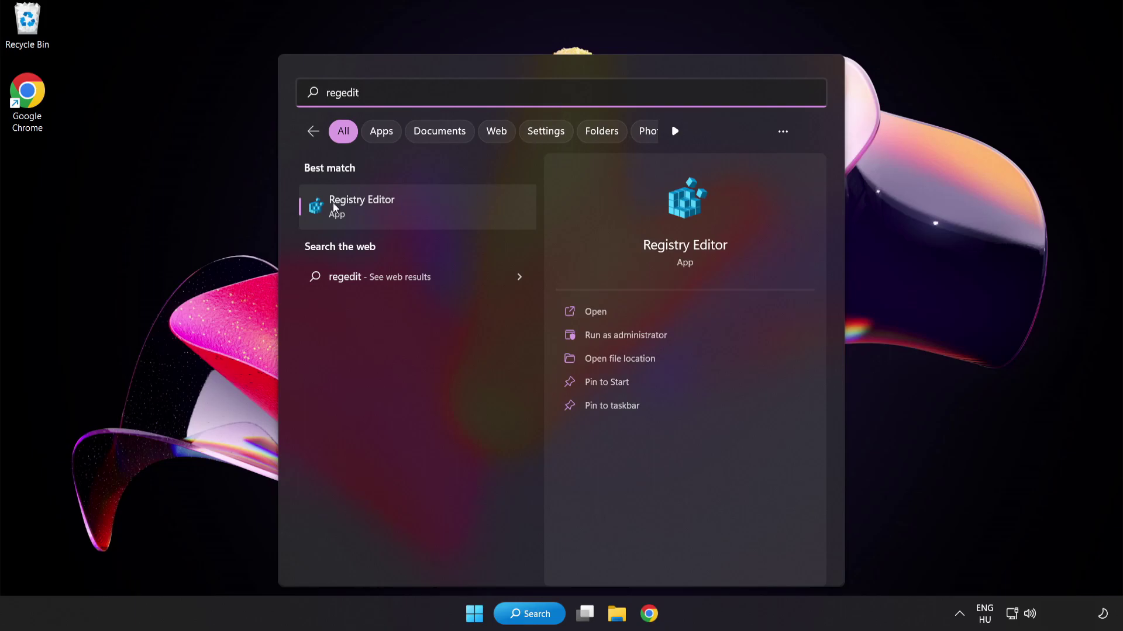
click(429, 205)
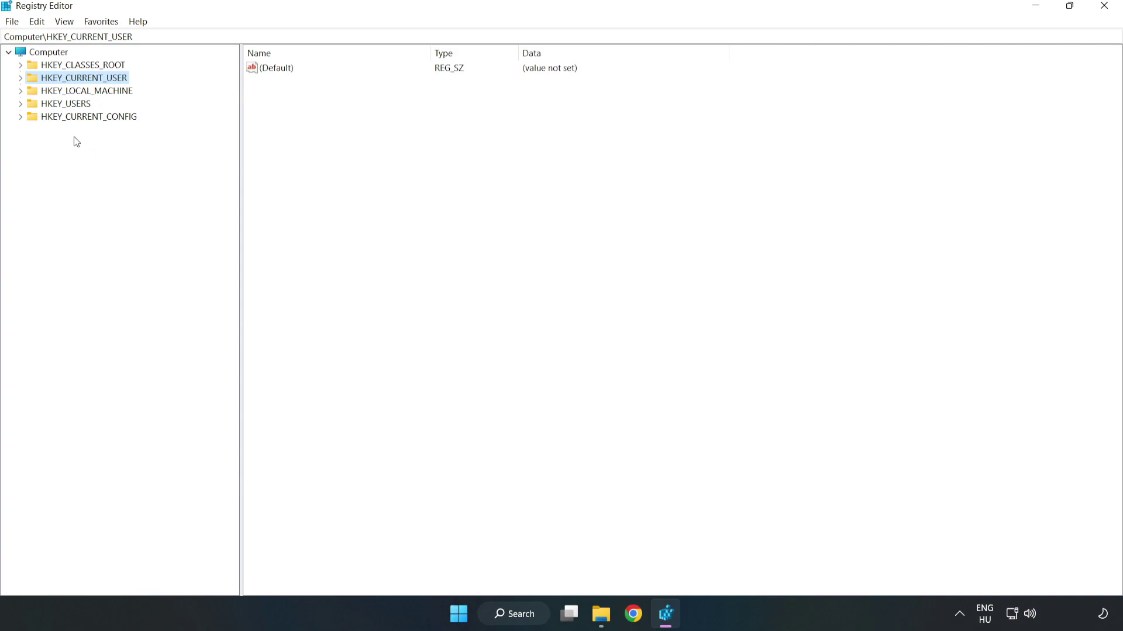
Step: Go to HKEY_CURRENT_USER\System\GameConfigStore and change GameDVR_Enabled's value to 0
click(22, 79)
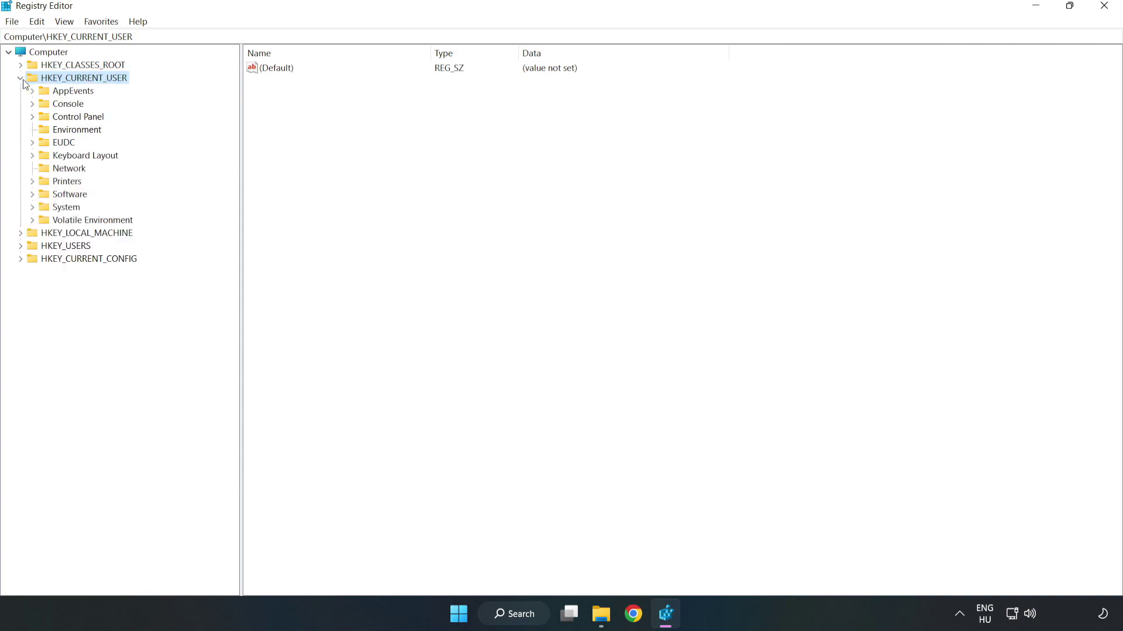
click(32, 208)
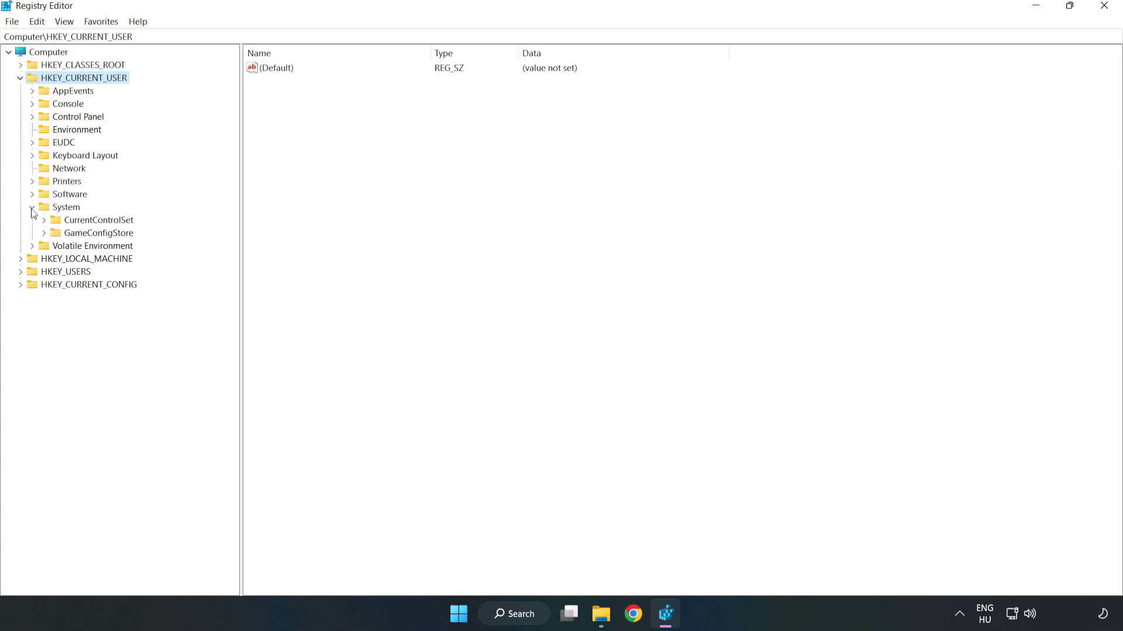
click(95, 236)
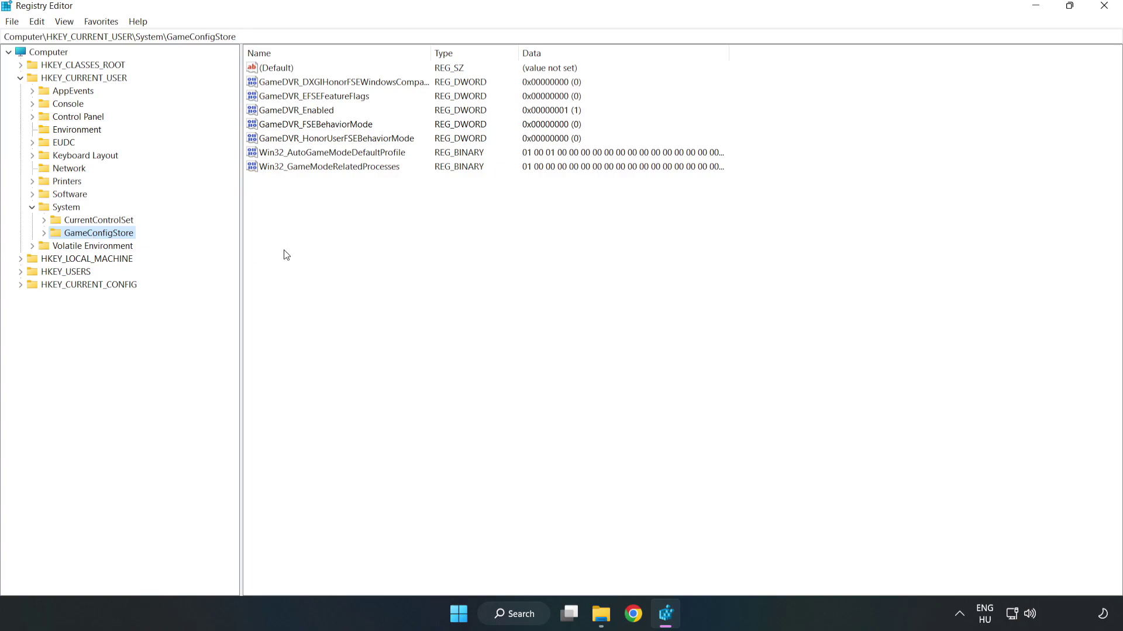
click(247, 114)
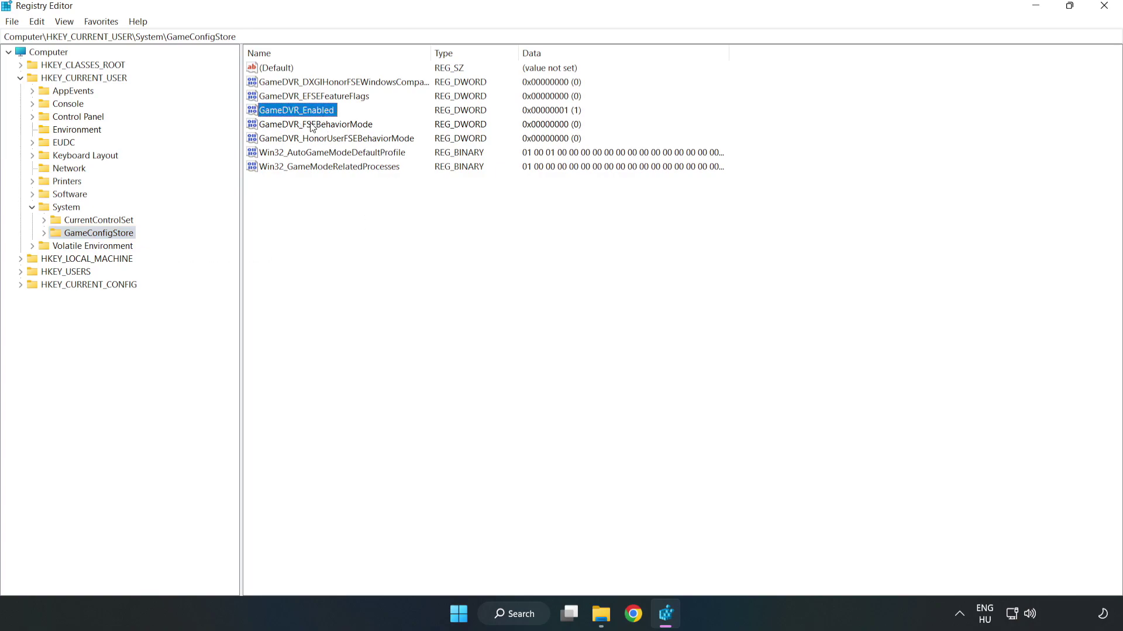
right_click(306, 115)
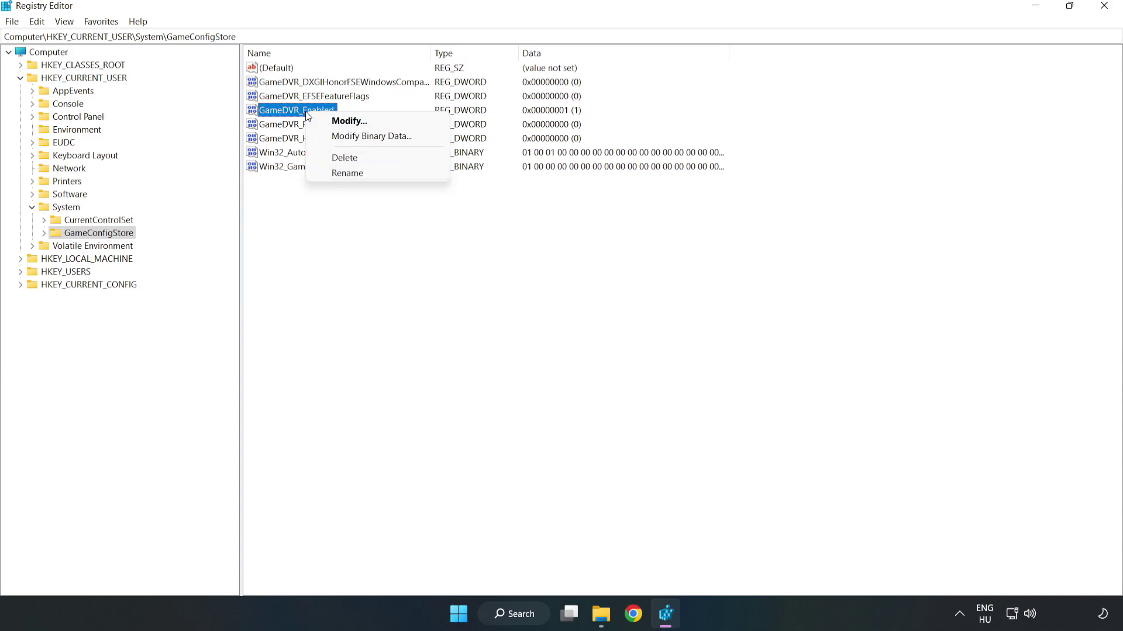
click(357, 122)
drag(226, 78, 625, 238)
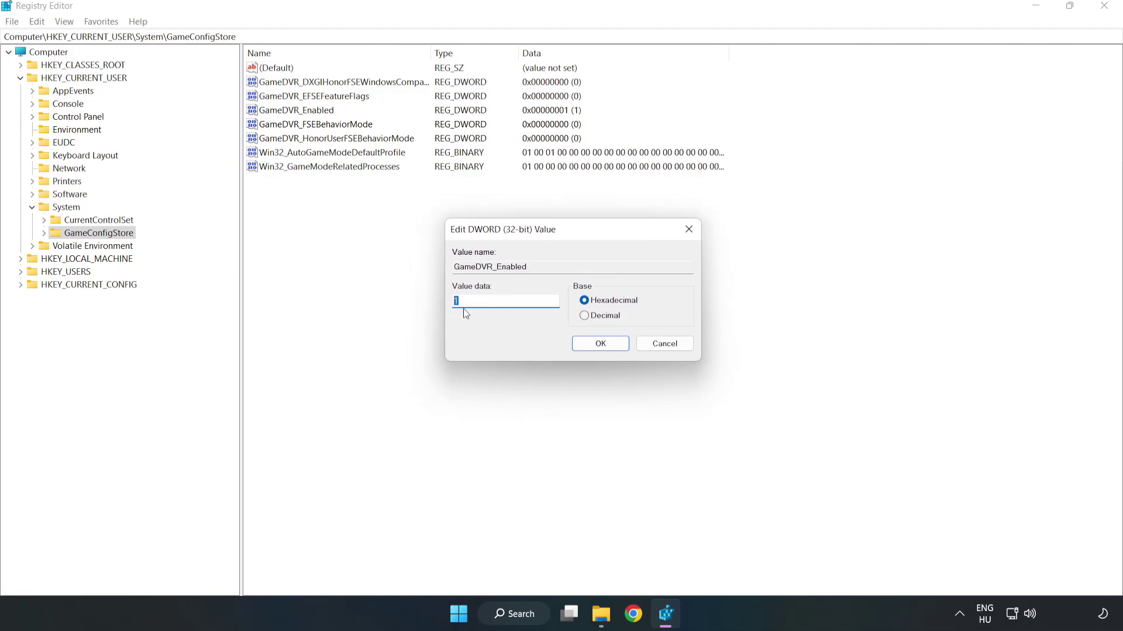
text(0)
click(601, 345)
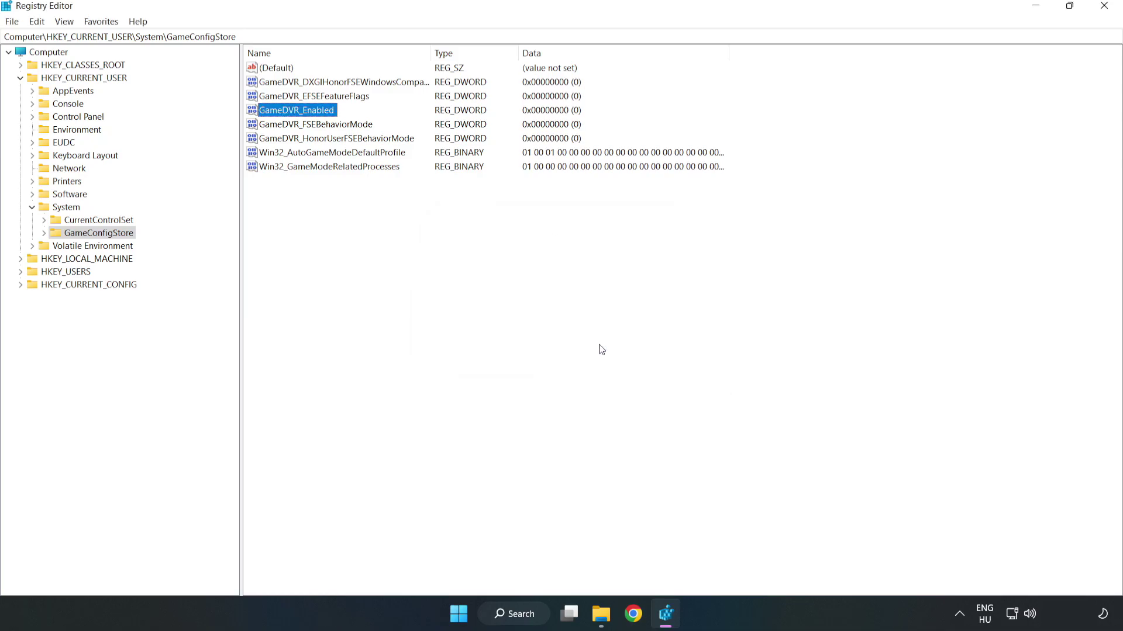
Step: Expand HKEY_LOCAL_MACHINE through SOFTWARE\Microsoft\PolicyManager\default\ApplicationManagement and select the AllowGameDVR key
click(21, 79)
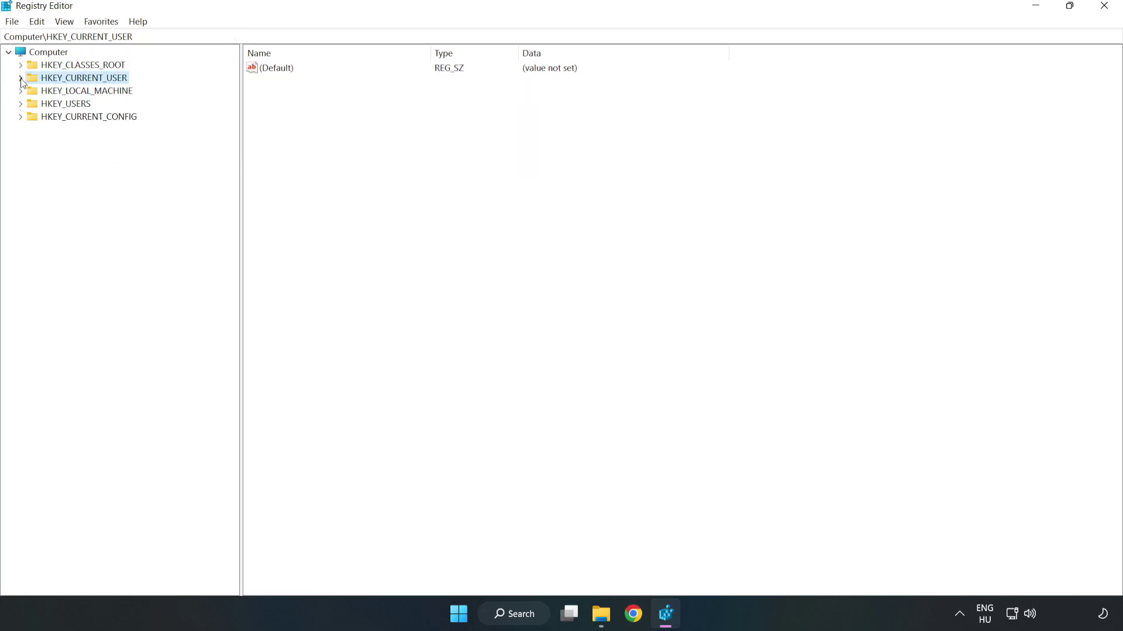
double_click(27, 92)
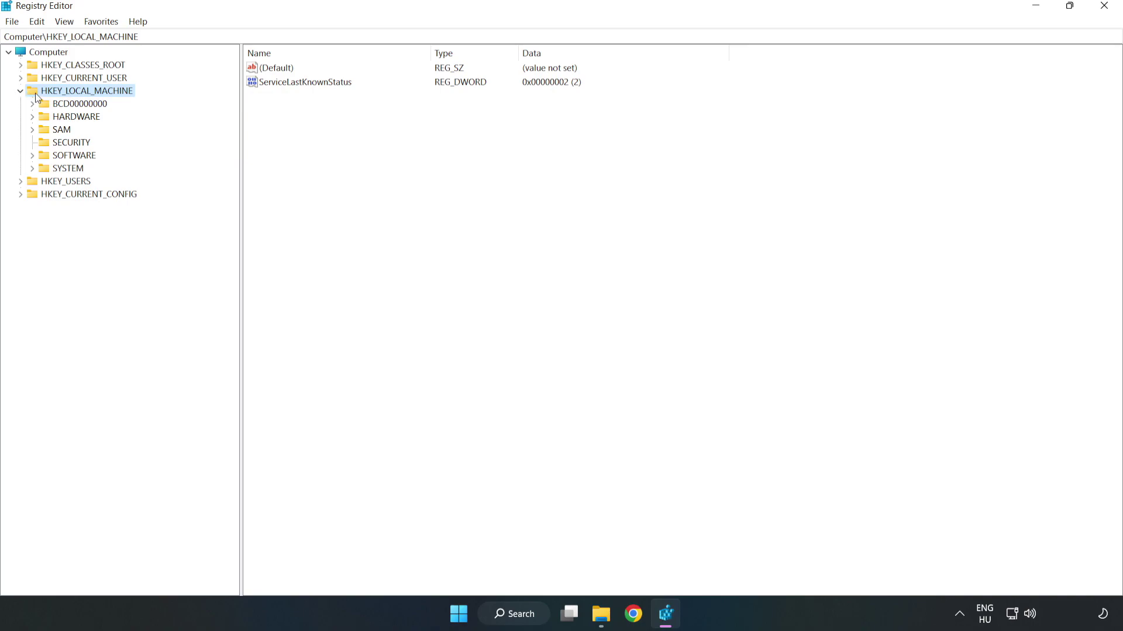
click(32, 156)
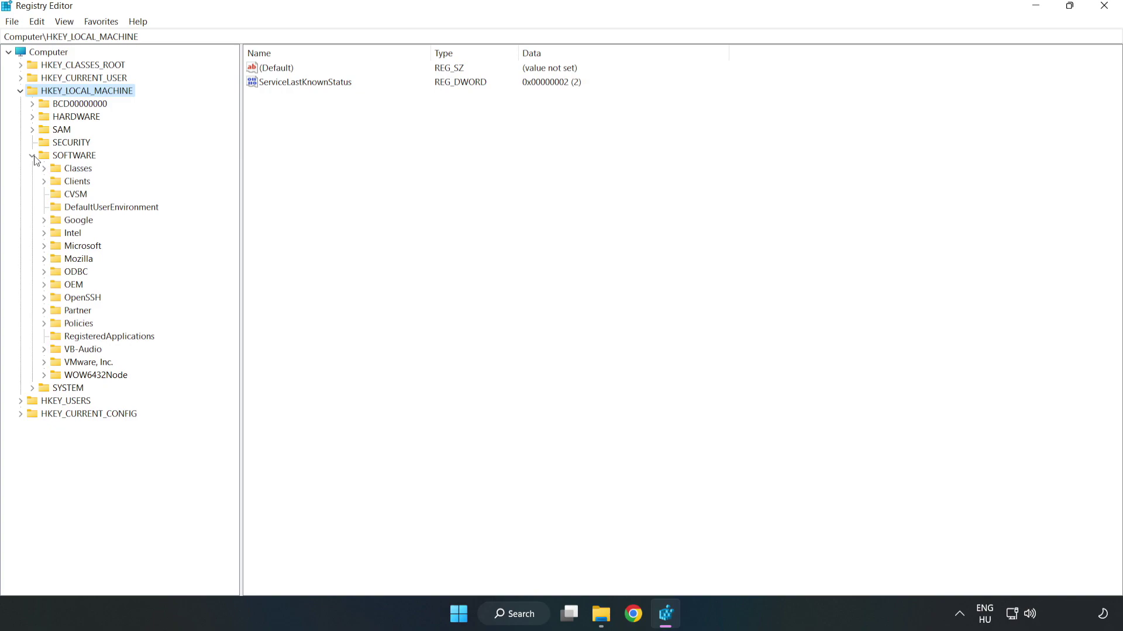
click(44, 248)
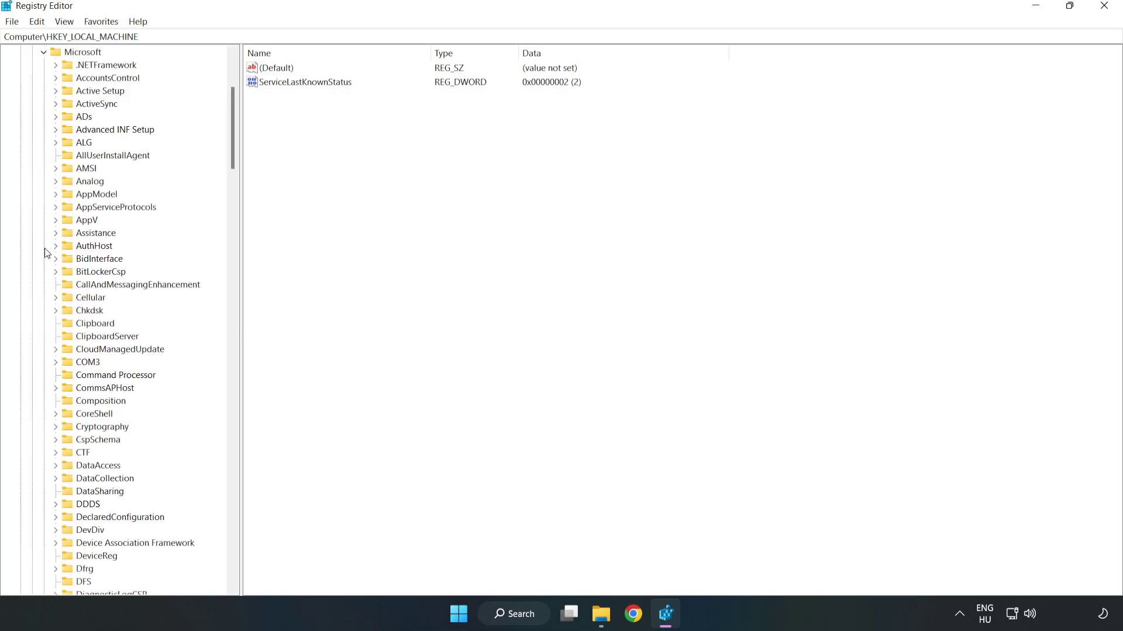
drag(230, 150, 253, 414)
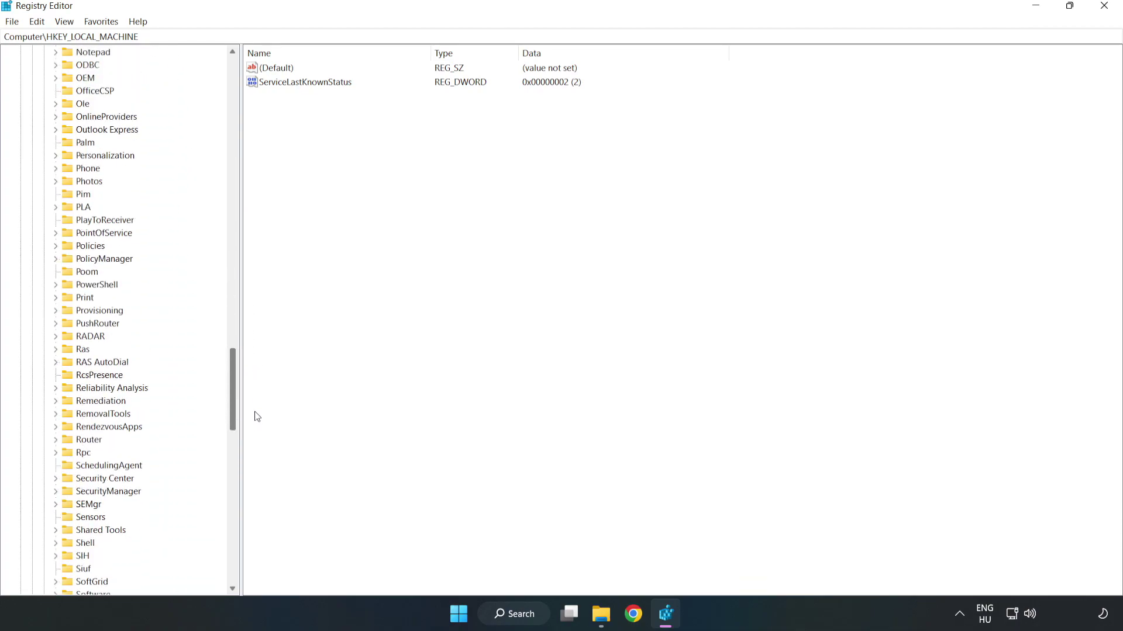
click(56, 259)
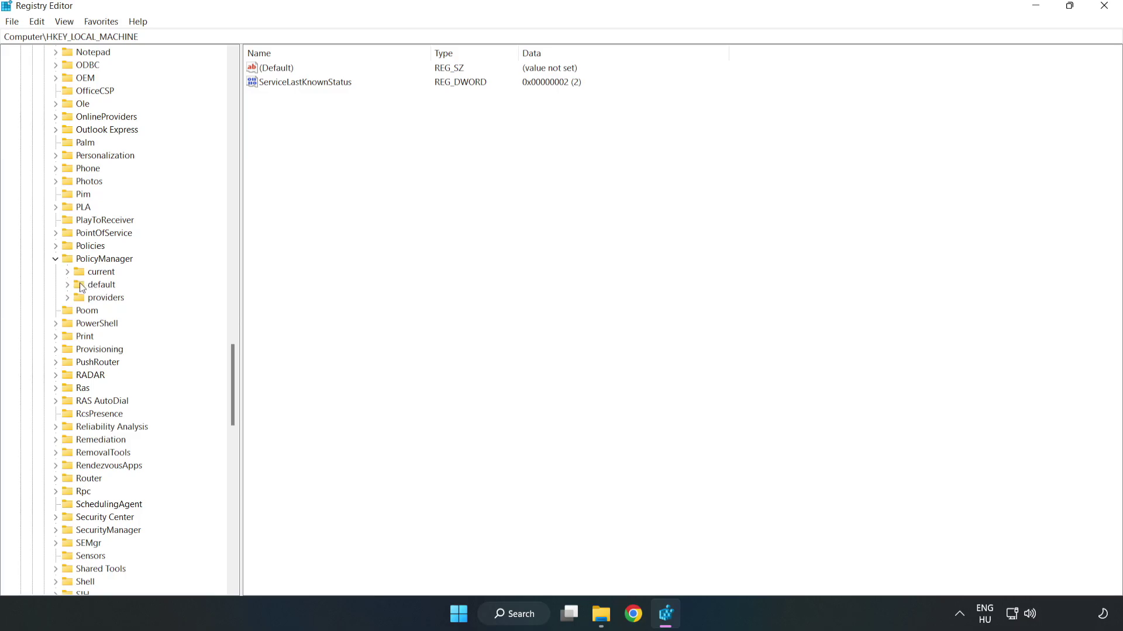
click(68, 285)
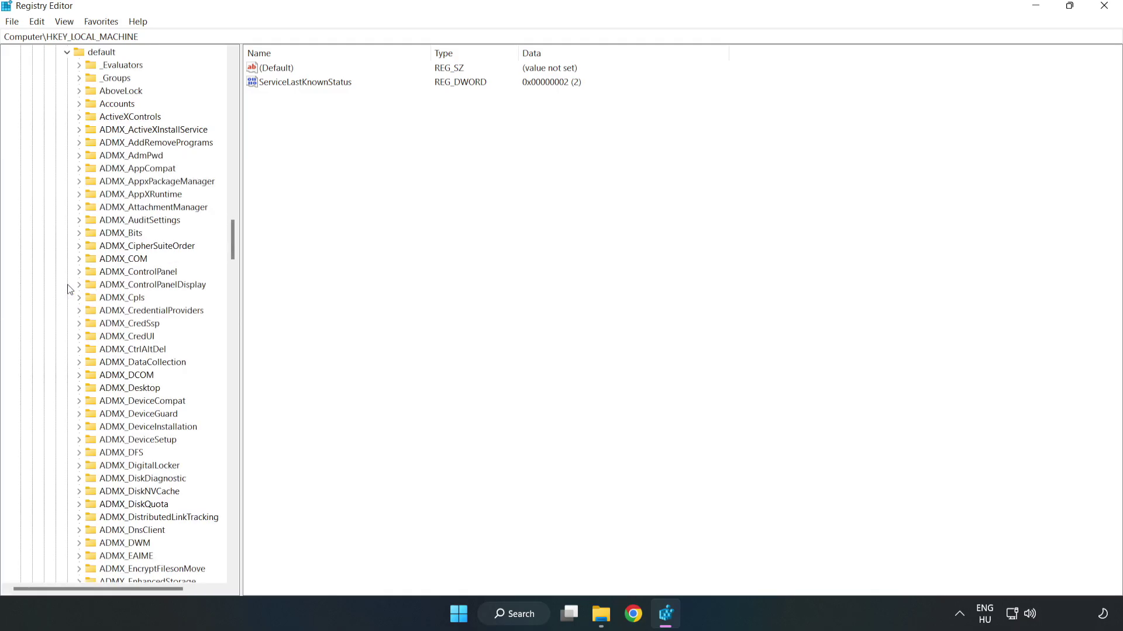
drag(233, 240, 227, 370)
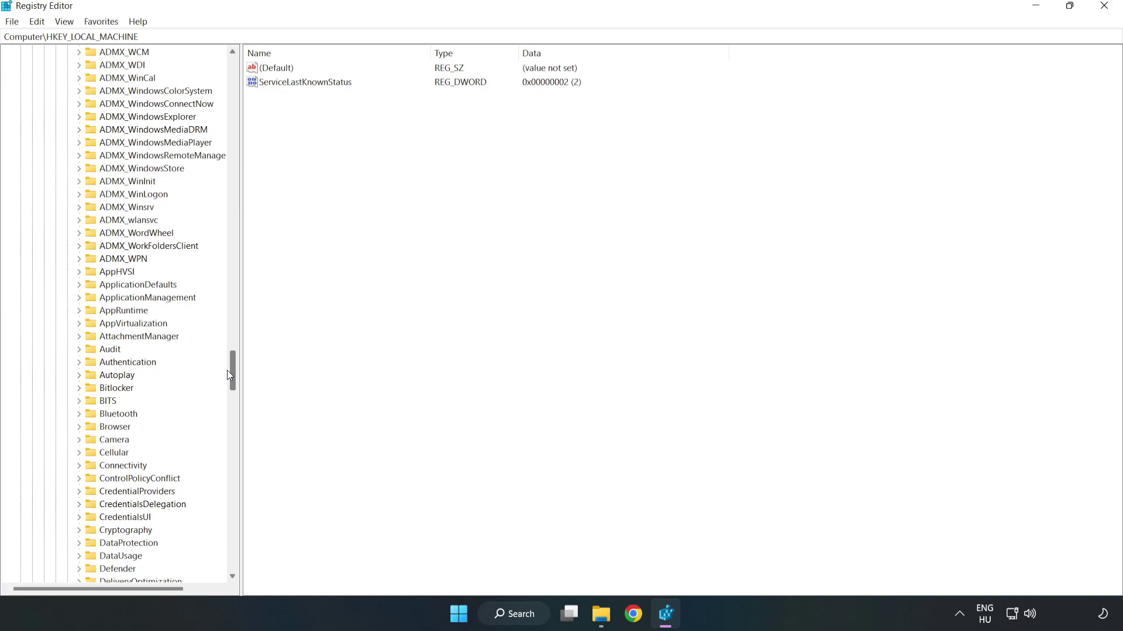
click(80, 298)
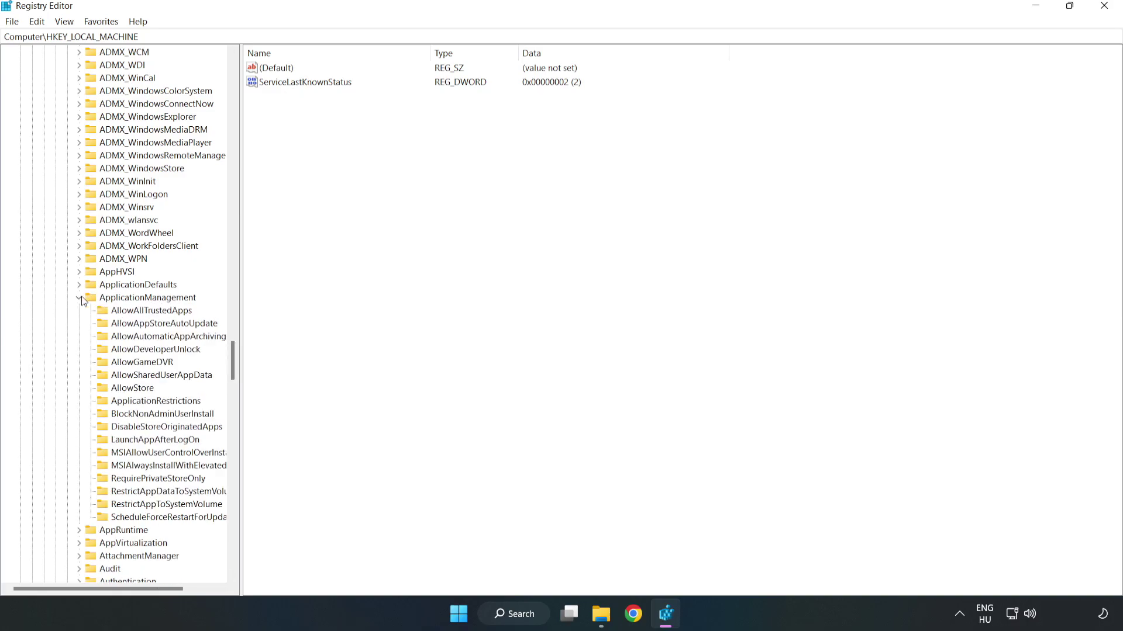
click(130, 364)
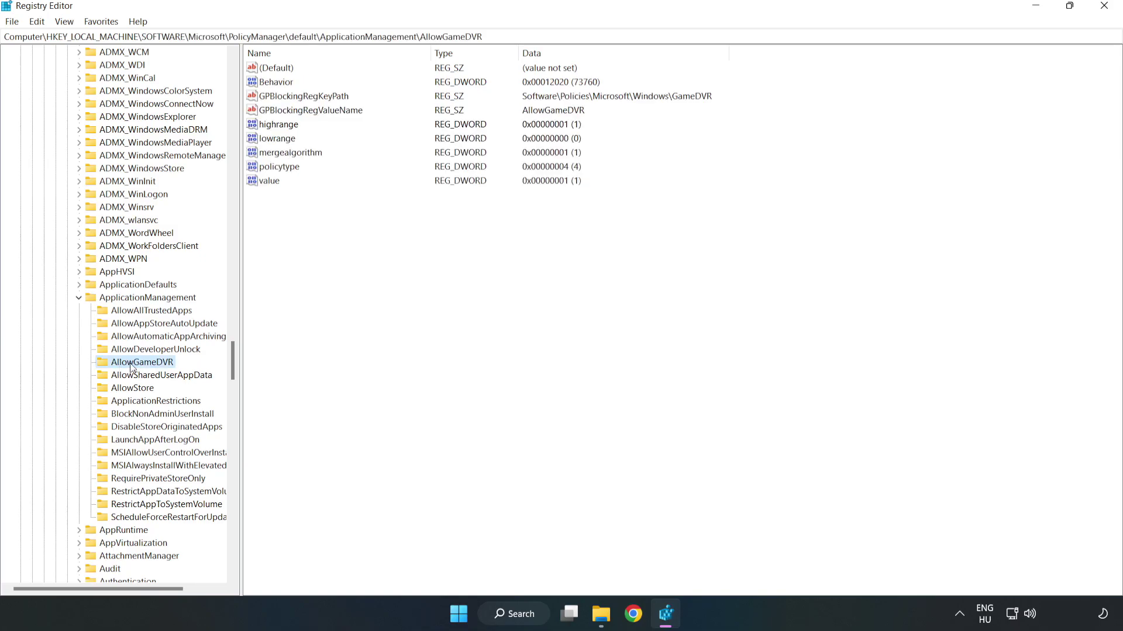
Step: Change AllowGameDVR's value entry from 1 to 0, then close Registry Editor
click(264, 182)
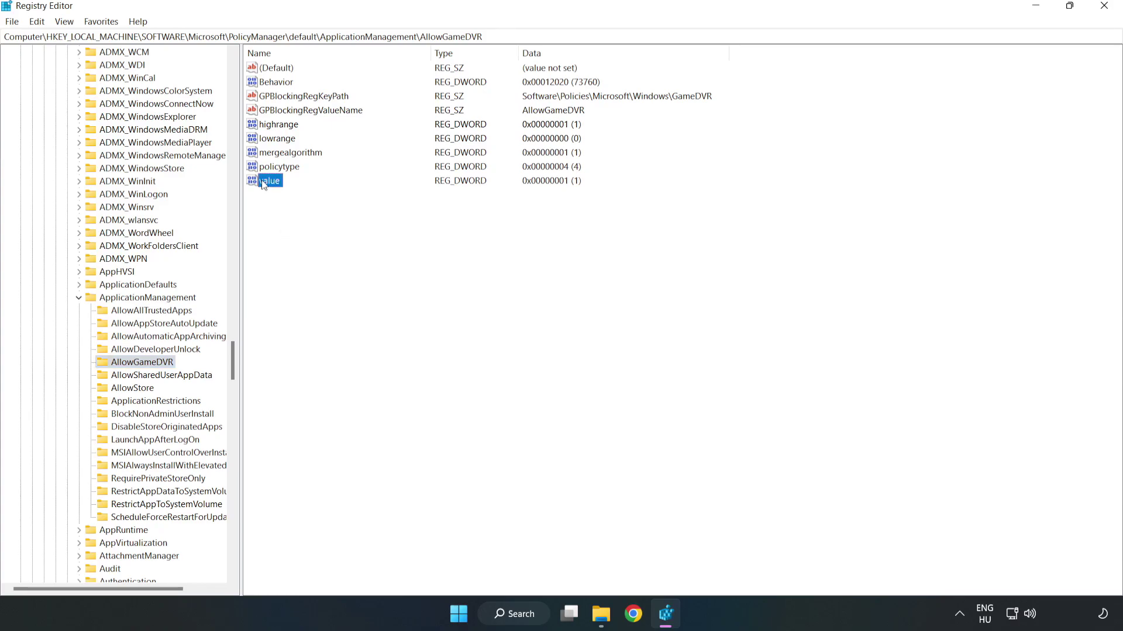
right_click(278, 190)
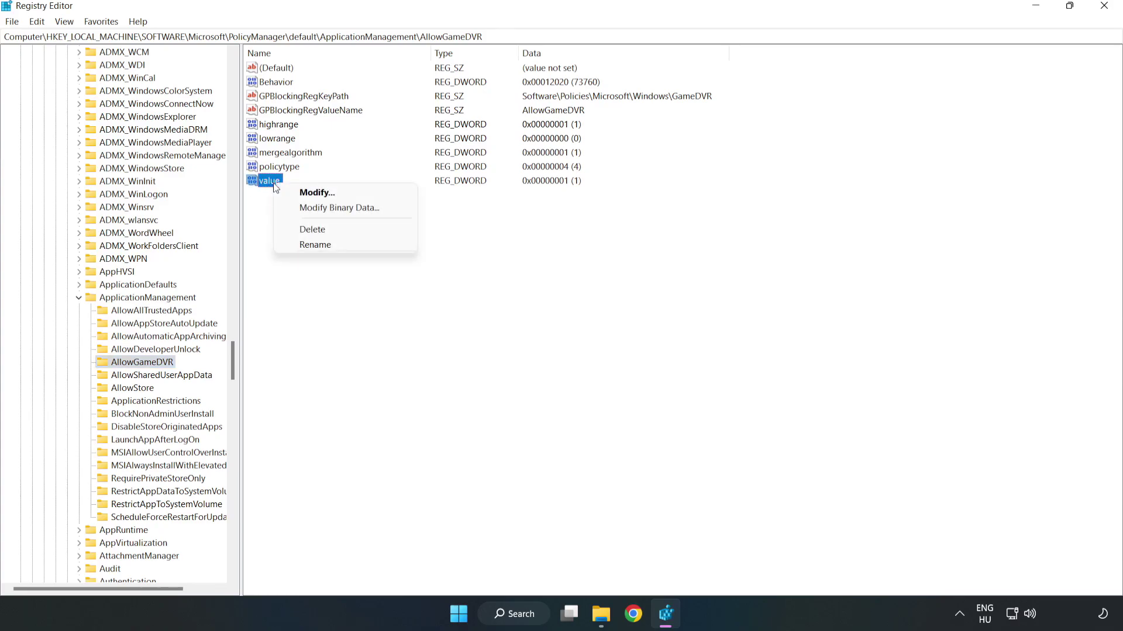
click(323, 192)
drag(213, 72, 576, 231)
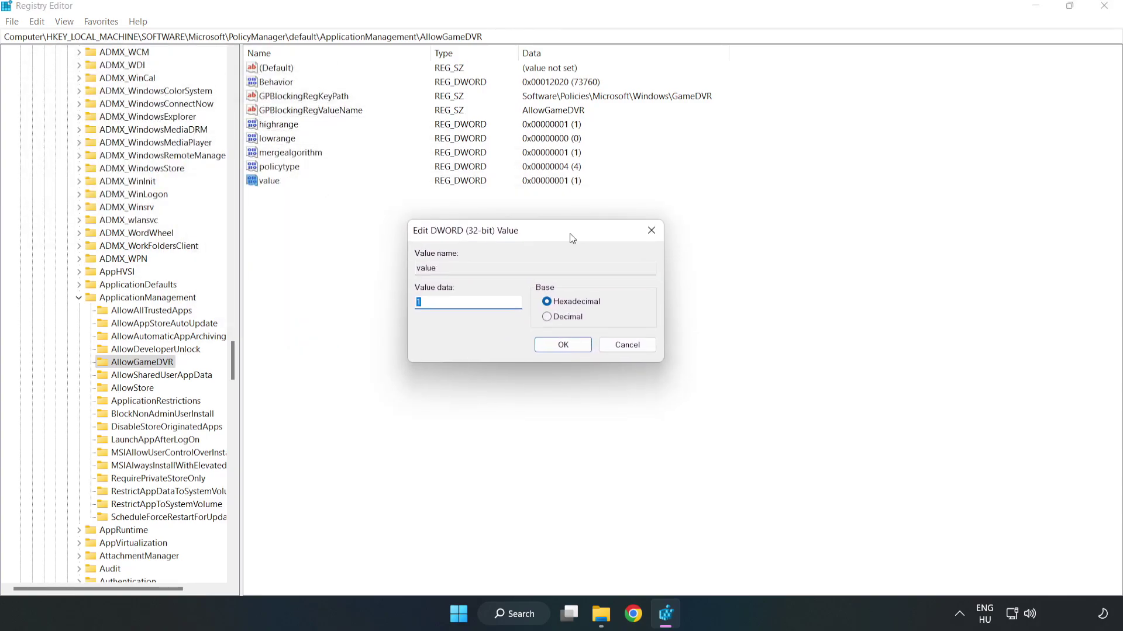
click(472, 299)
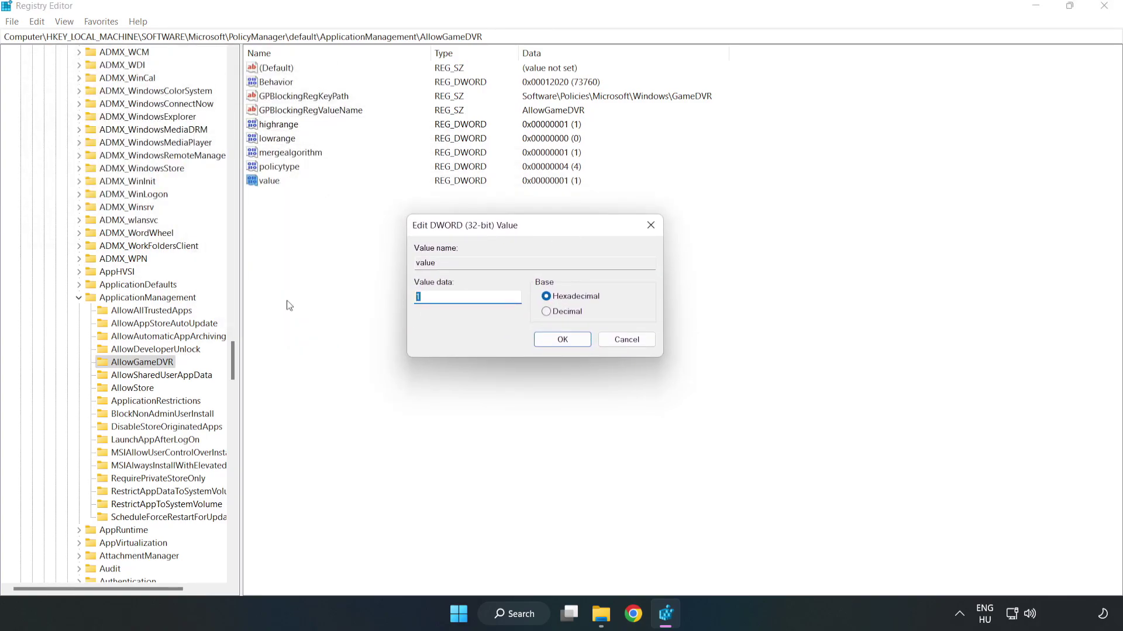
text(0)
click(563, 340)
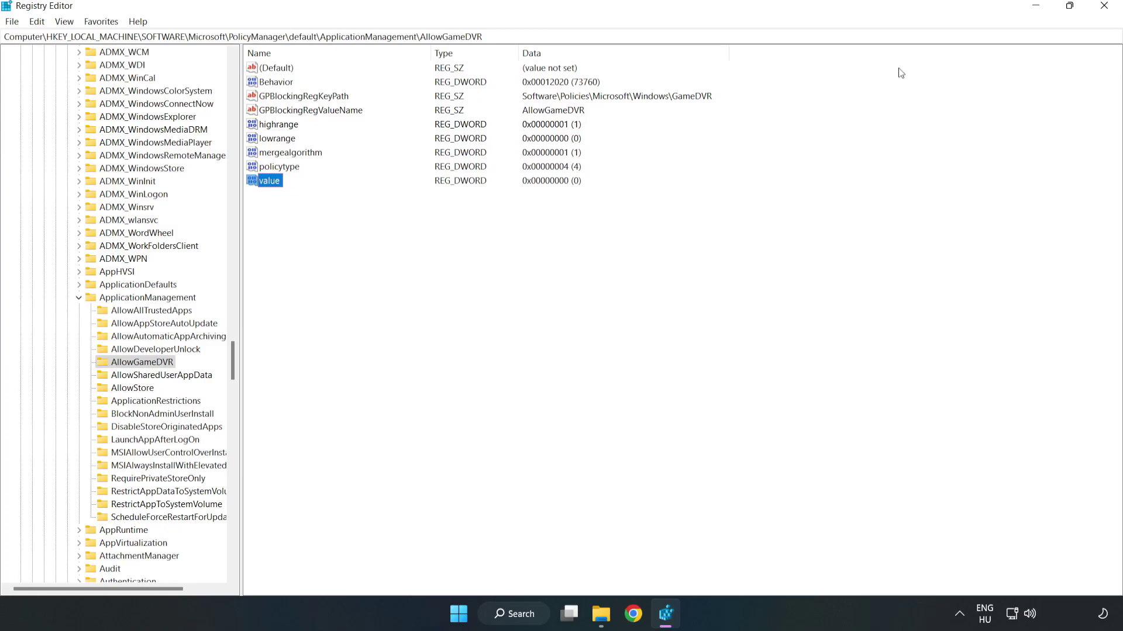
click(1104, 11)
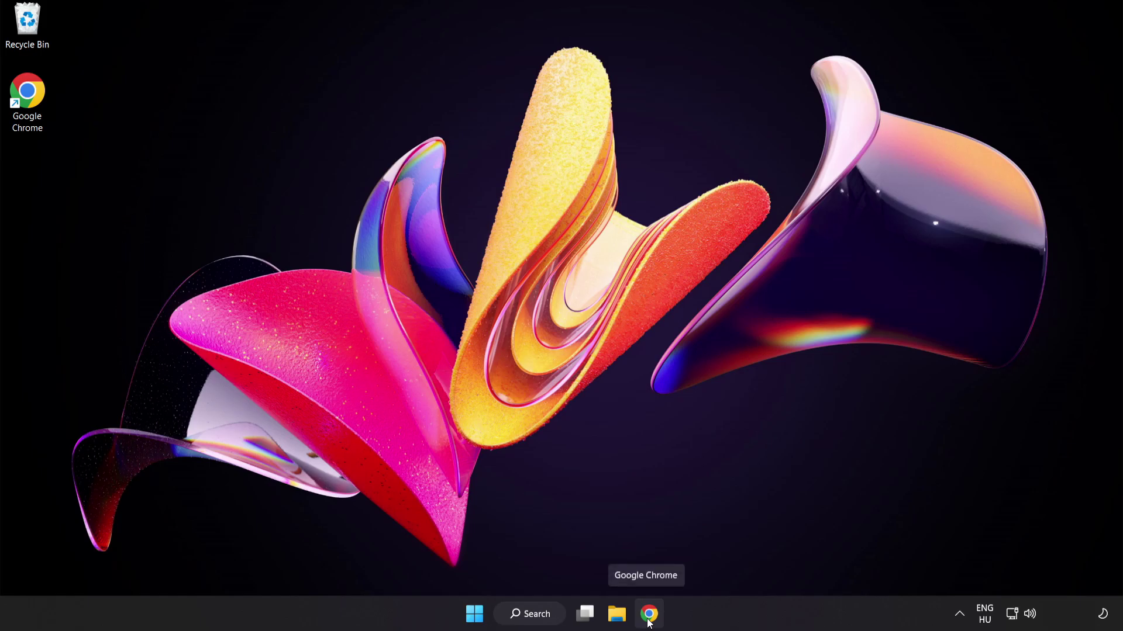
Step: Return to the DirectX page in Chrome and download the End-User Runtime Web Installer
click(648, 623)
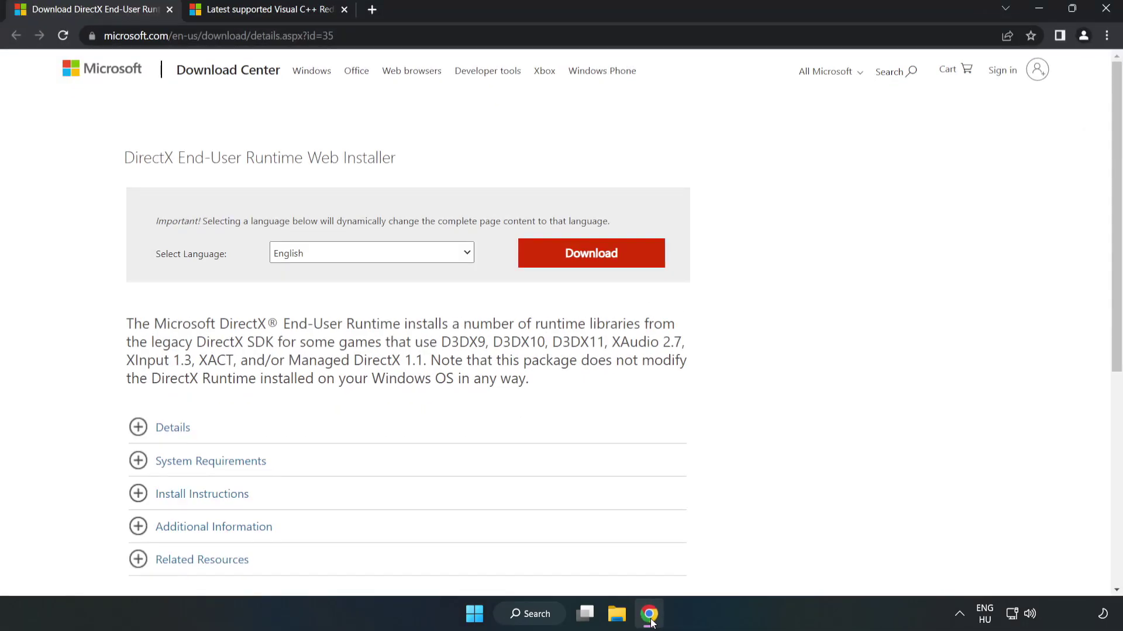
drag(342, 36, 16, 28)
click(457, 139)
click(598, 266)
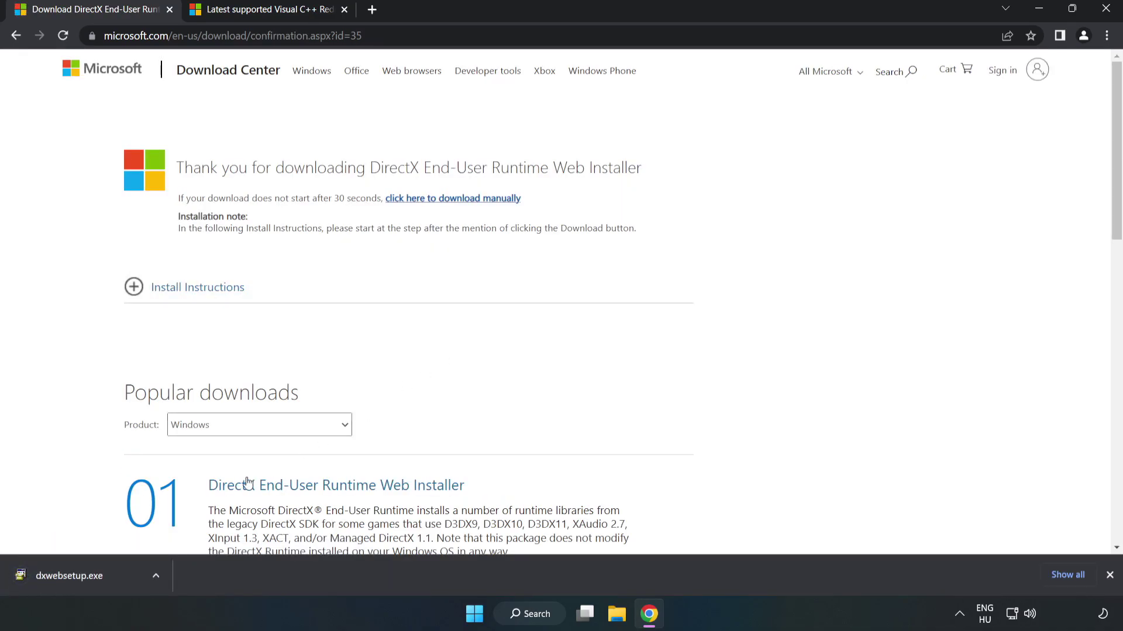
Step: Run dxwebsetup.exe, accept the license, skip the Bing Bar offer, and finish the DirectX install
click(114, 578)
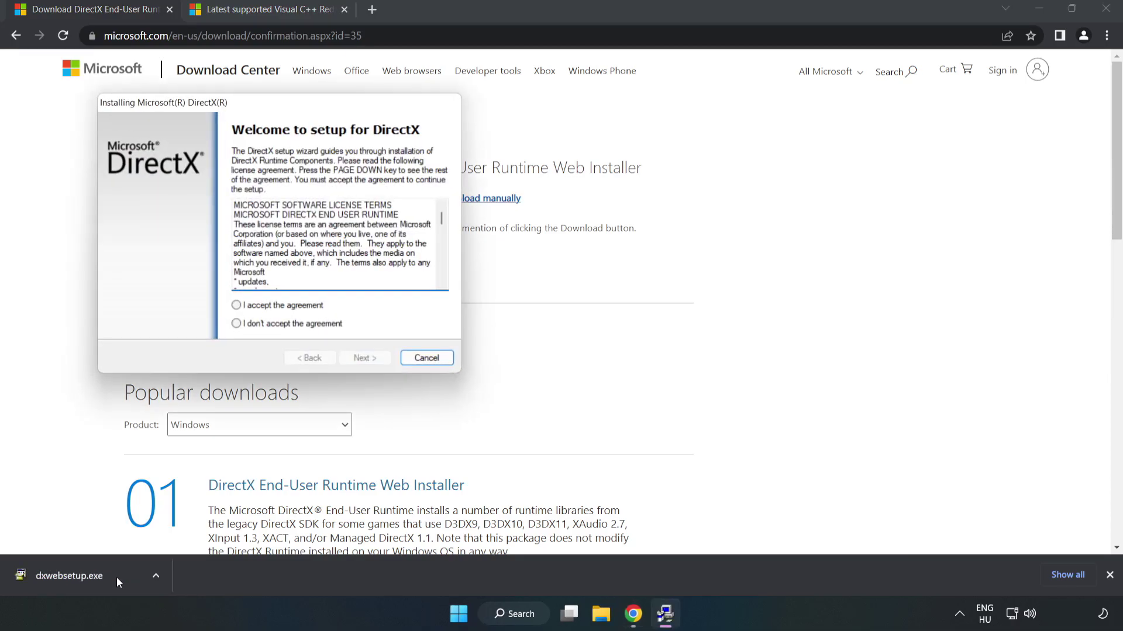
drag(252, 104, 533, 159)
drag(723, 279, 722, 332)
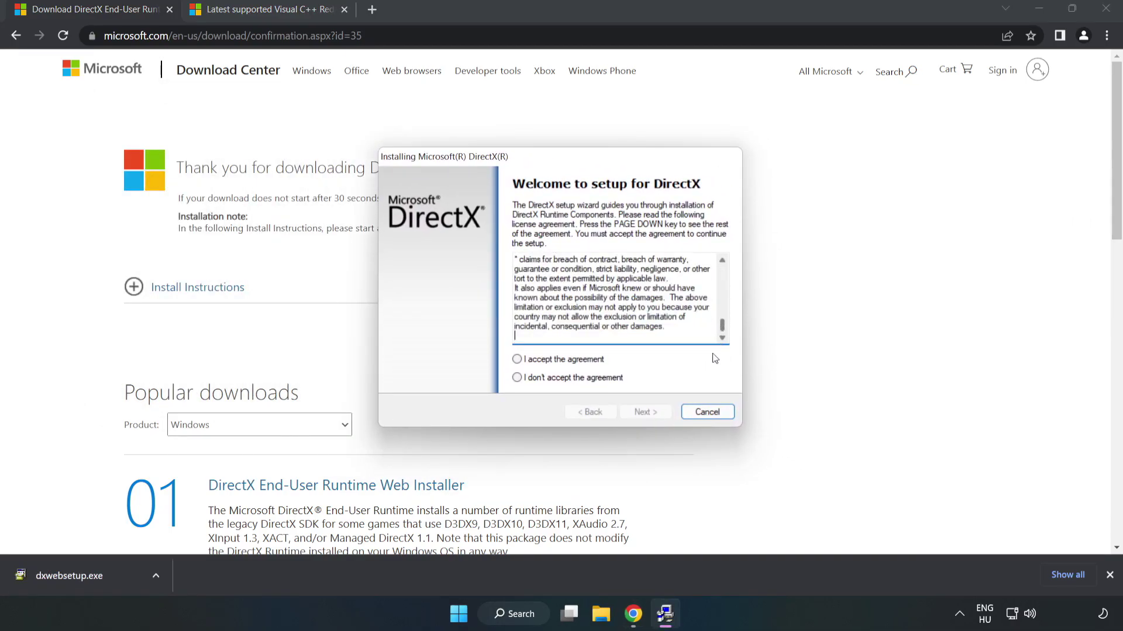
click(517, 359)
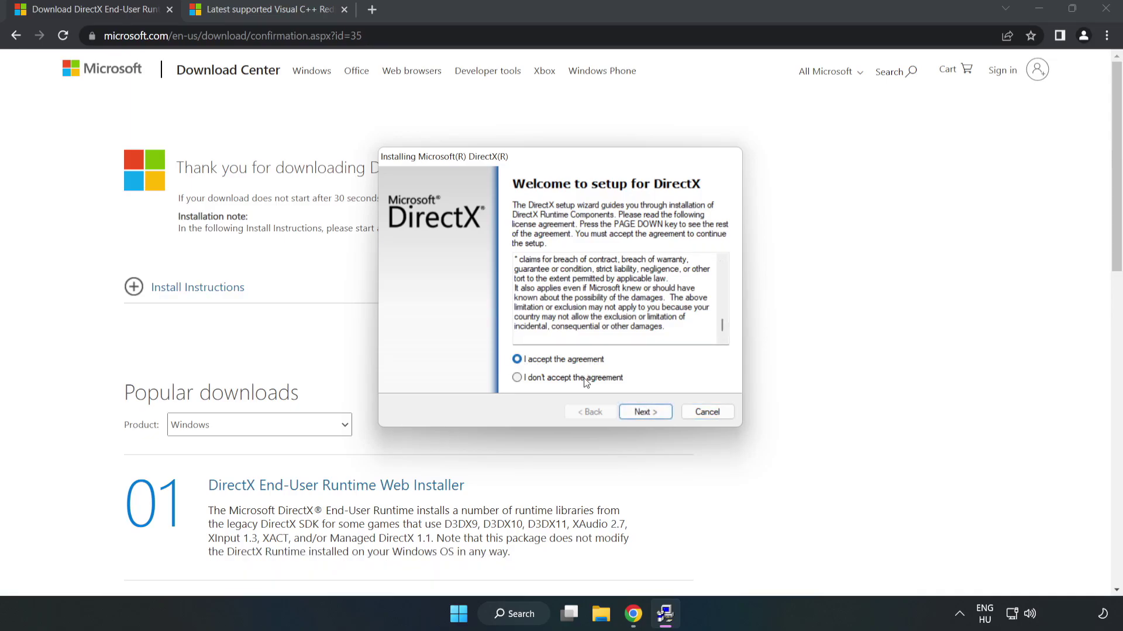
click(650, 413)
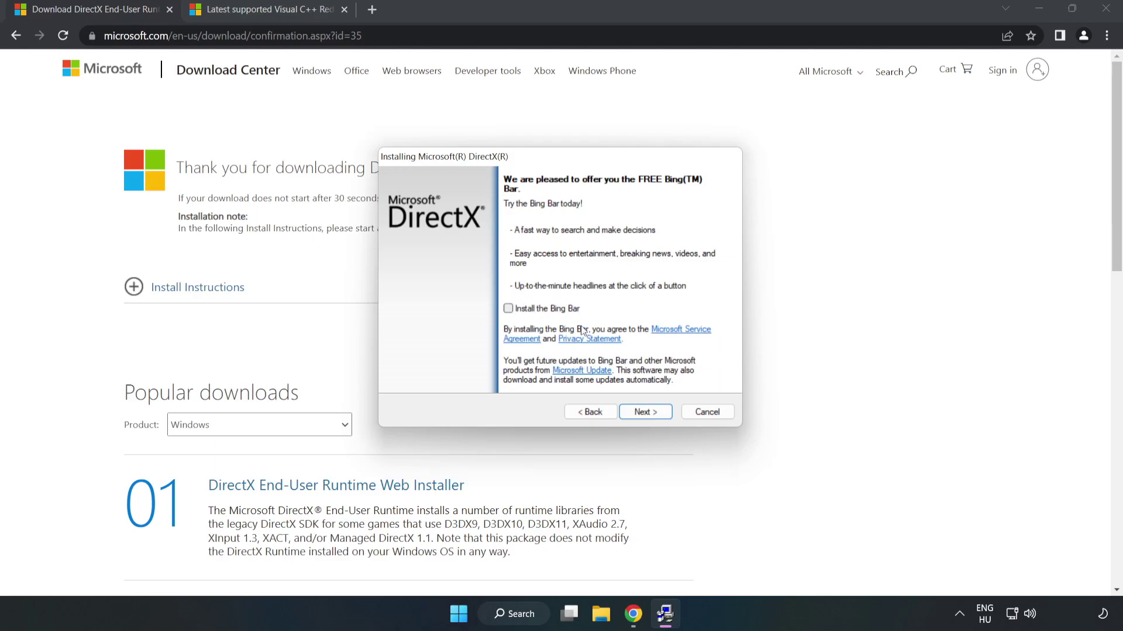
click(647, 413)
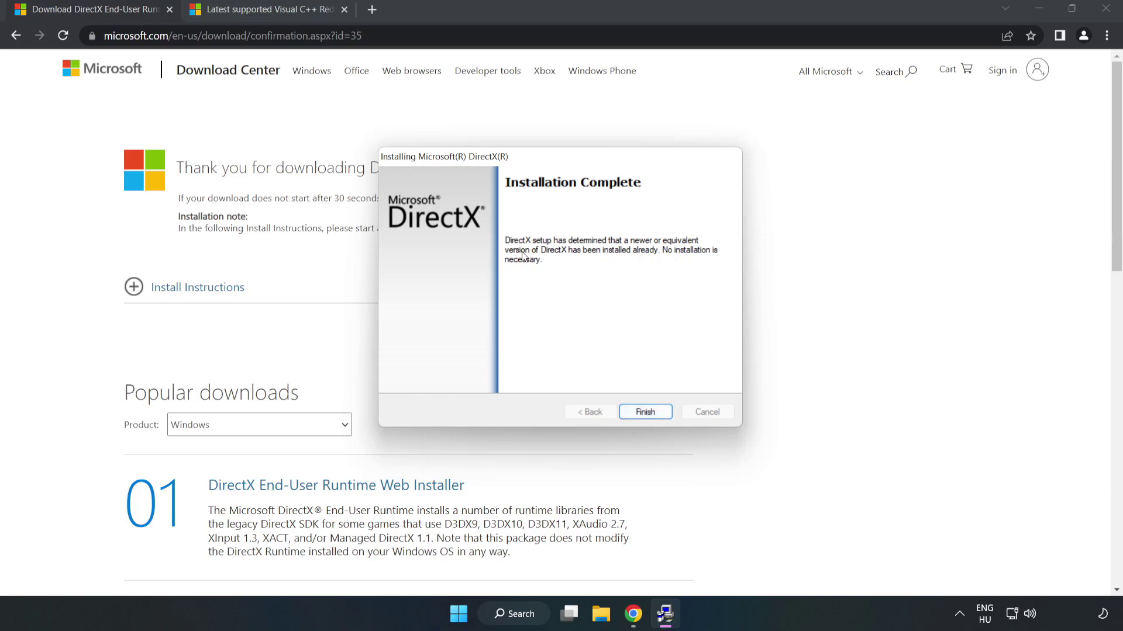
click(646, 413)
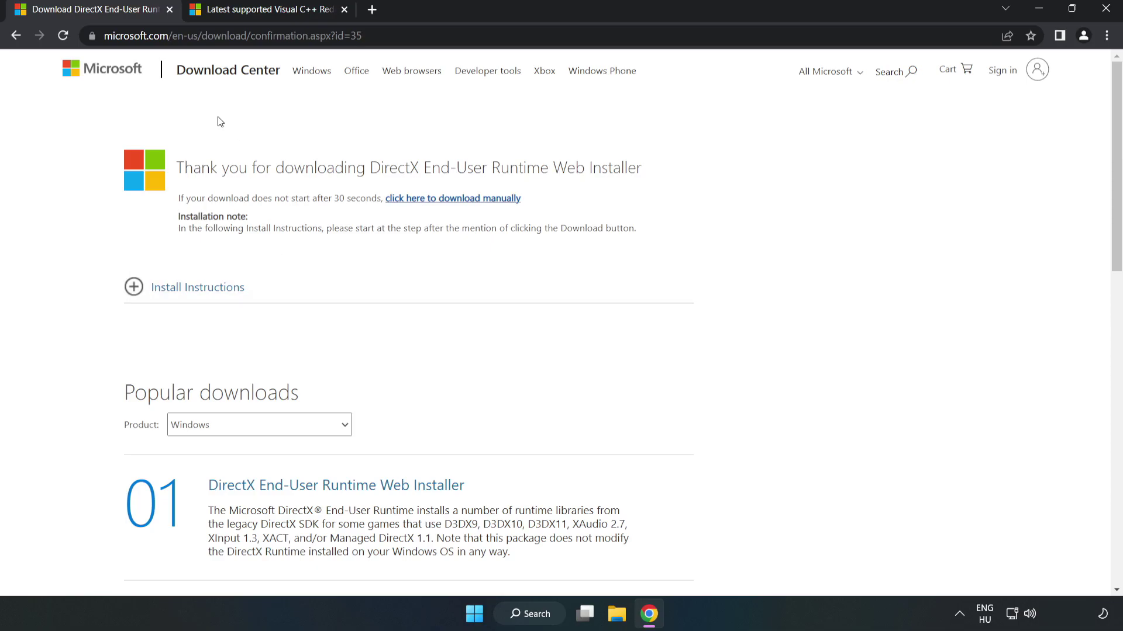
Step: Close the DirectX tab and download the ARM64 and x86 Visual C++ redistributables, allowing multiple downloads
click(169, 10)
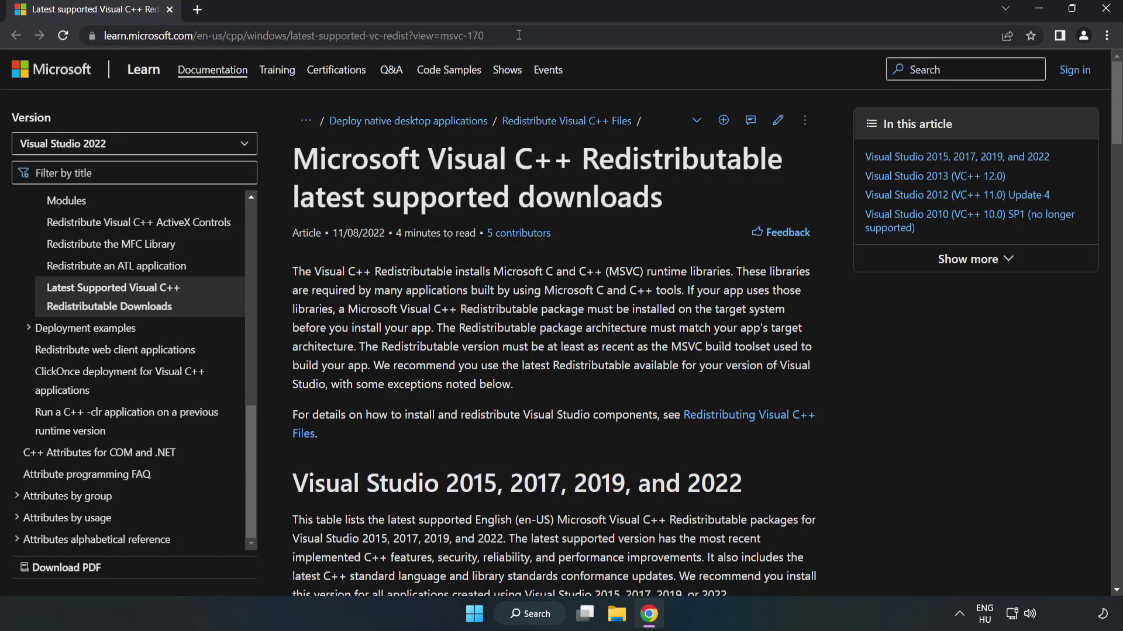
click(453, 36)
drag(453, 36, 492, 43)
click(578, 192)
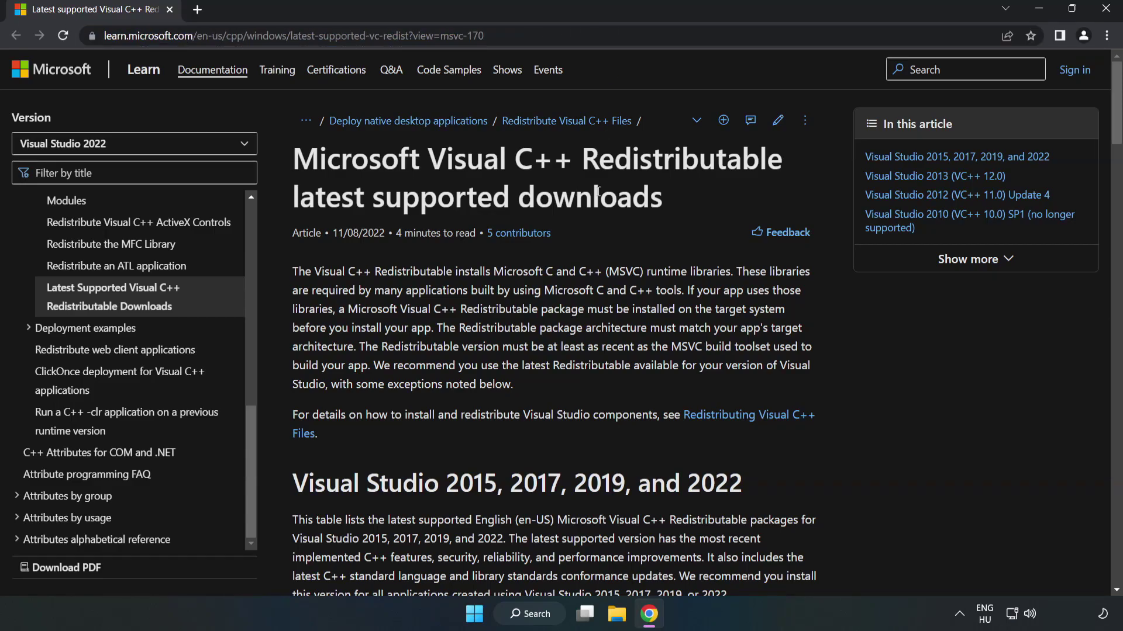
scroll(1117, 125, down, 5)
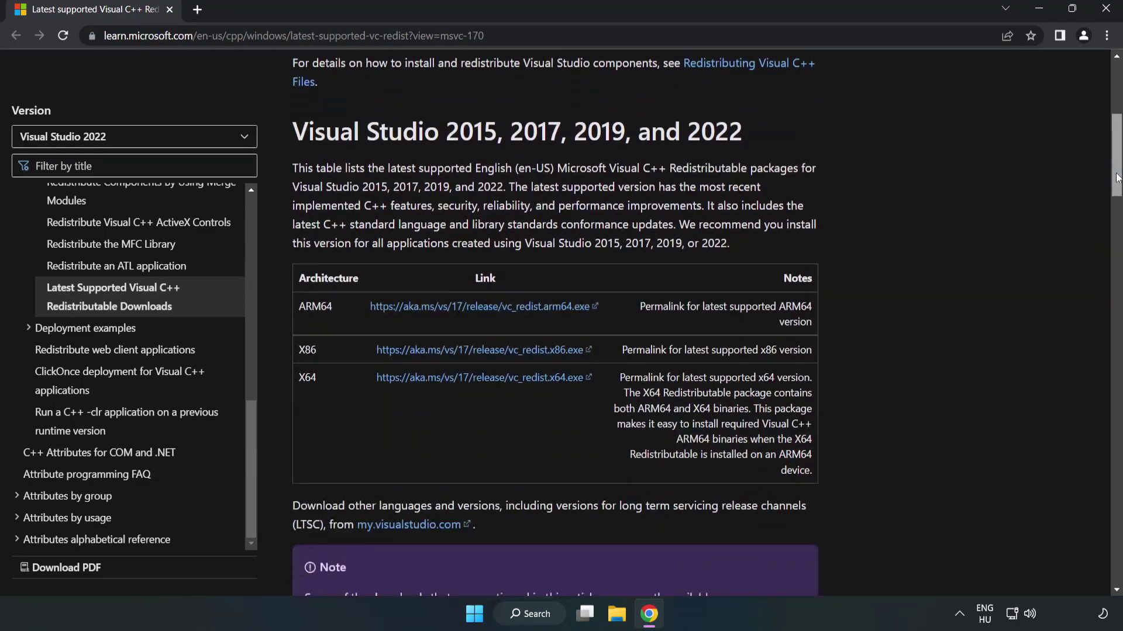
click(483, 292)
click(494, 338)
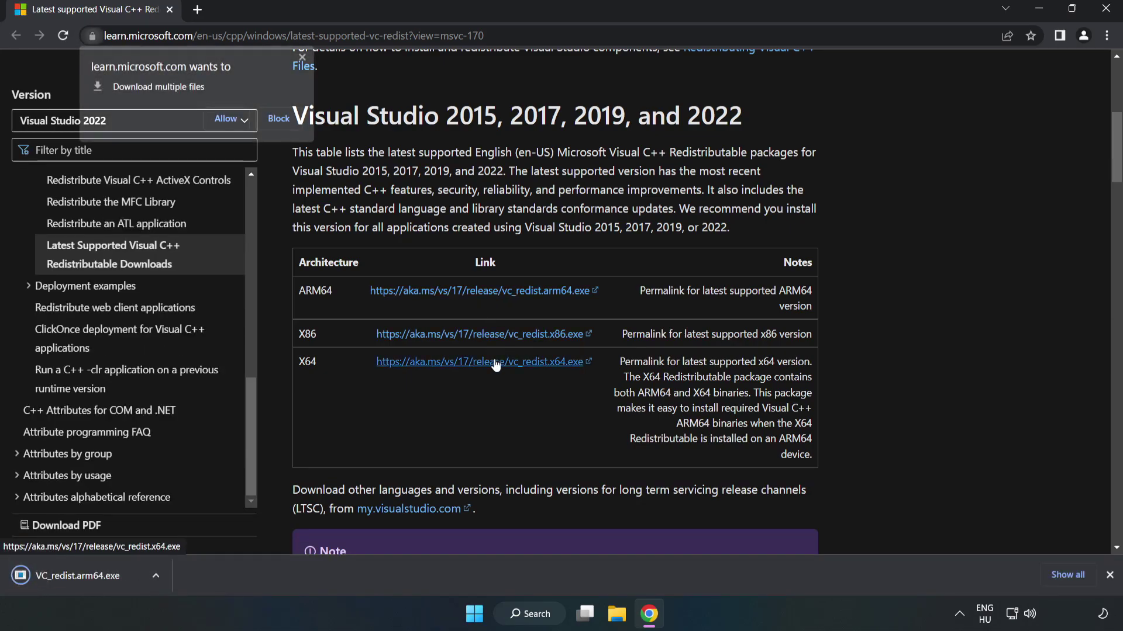
click(228, 119)
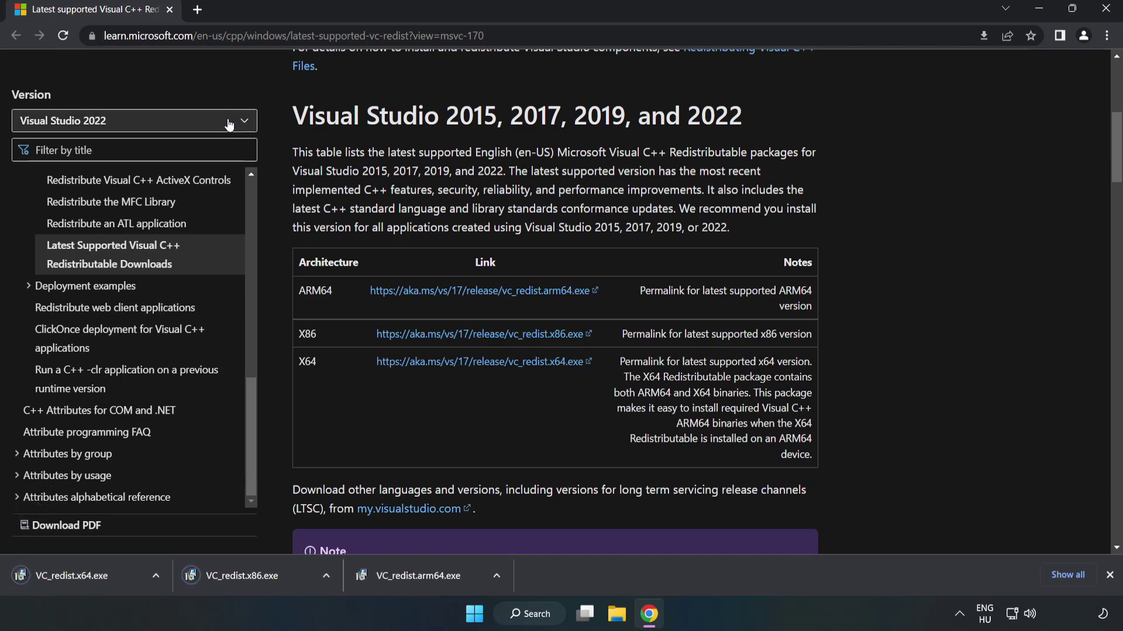
Step: Run VC_redist.arm64.exe, agree to the license, install, and dismiss the unsupported failure message
click(430, 580)
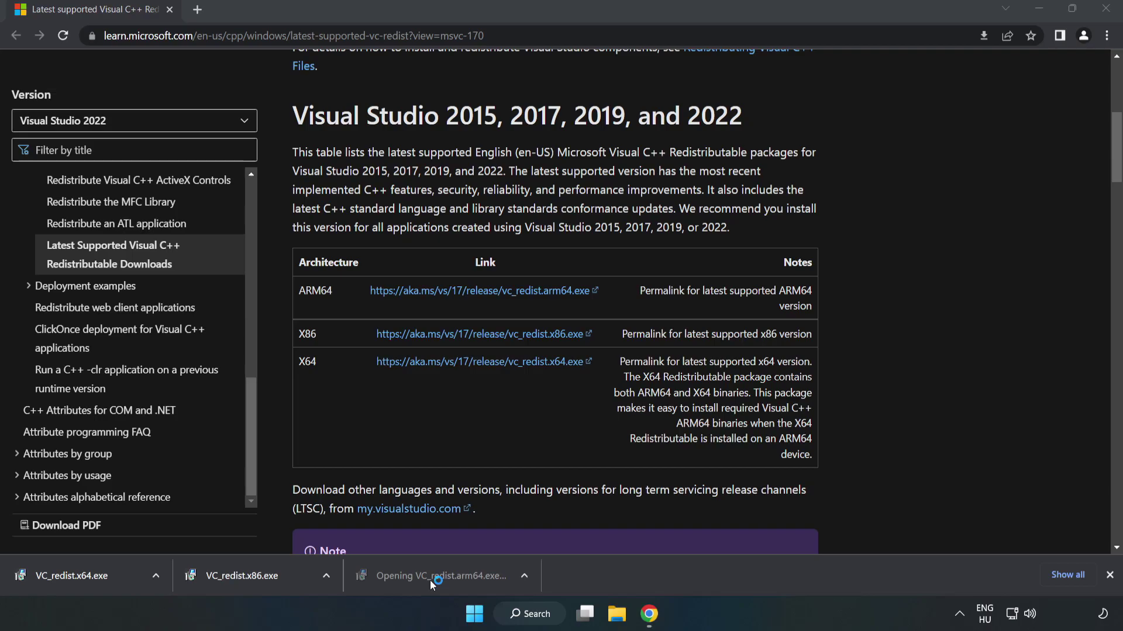
drag(718, 287, 719, 334)
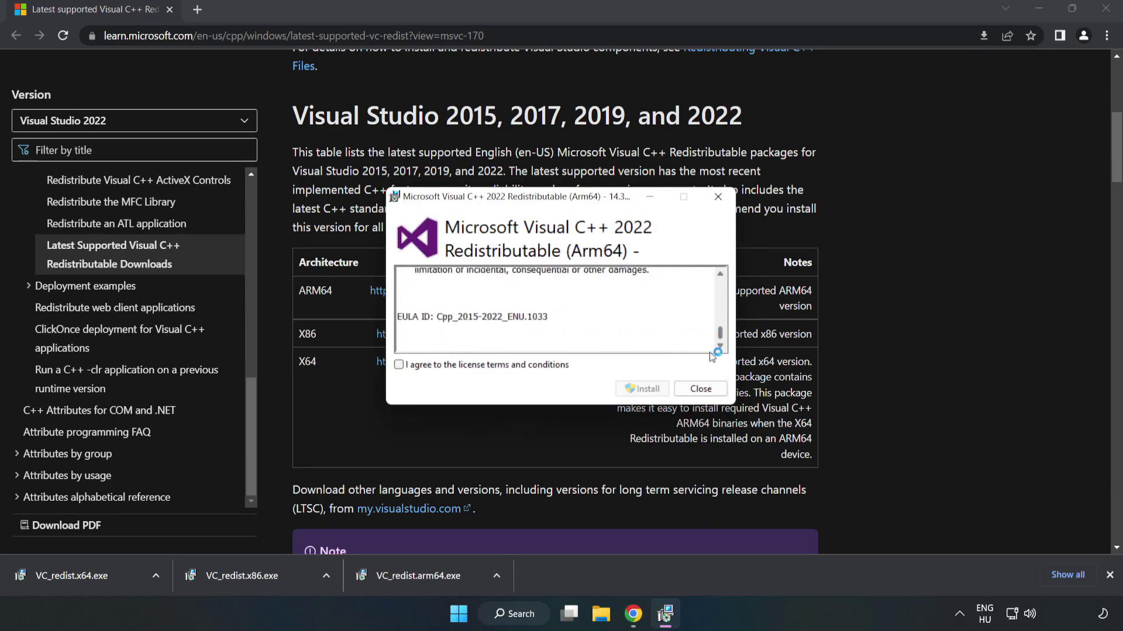
click(490, 365)
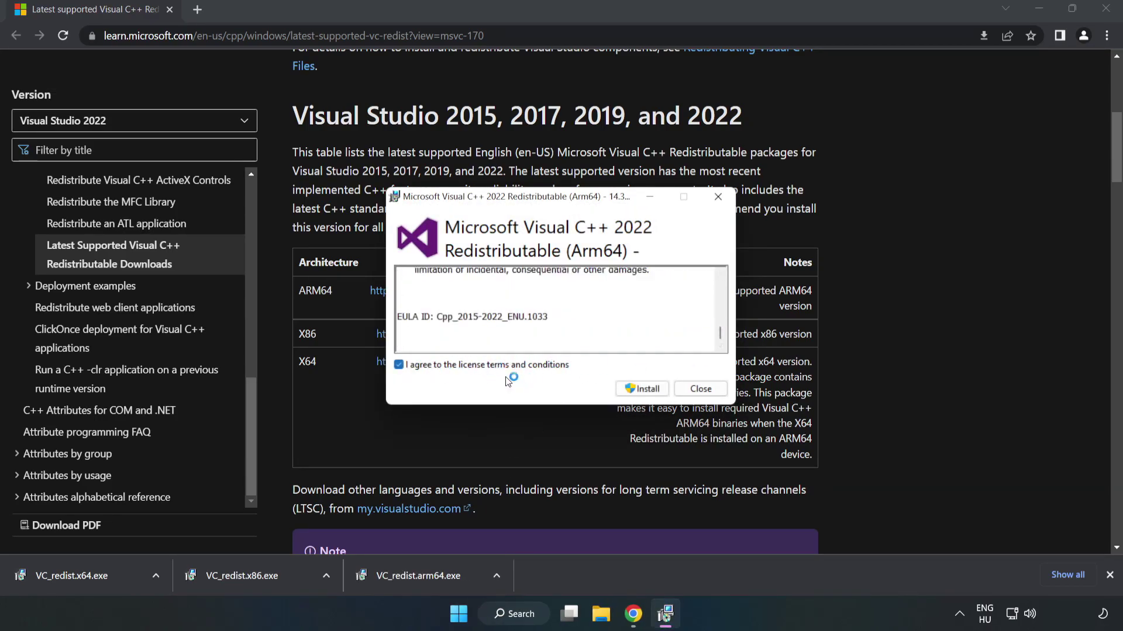
click(643, 389)
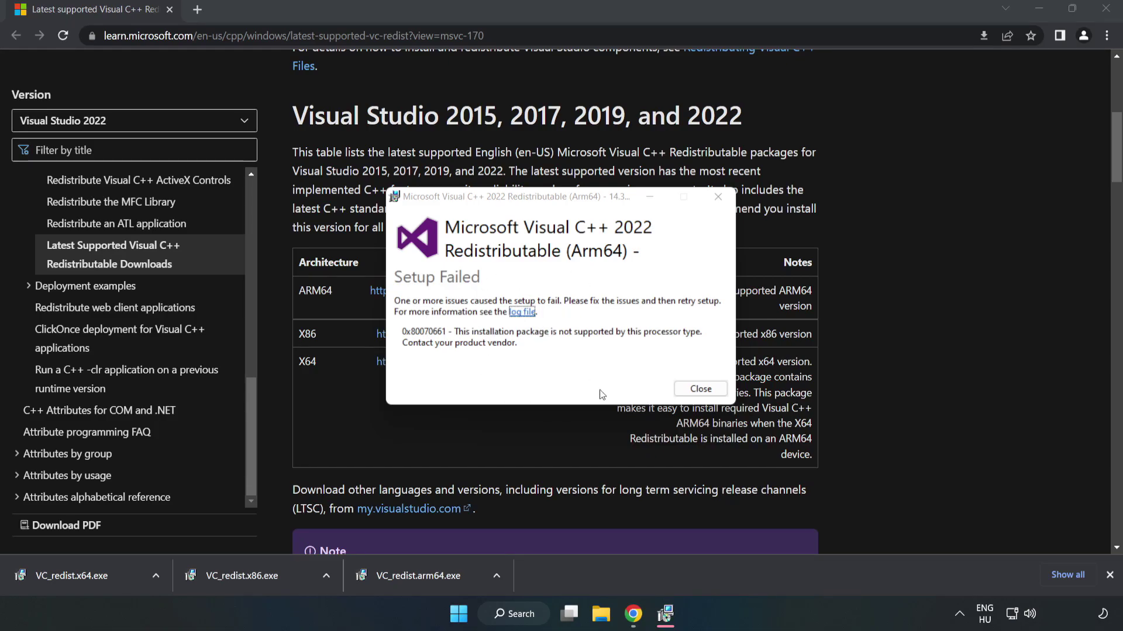
click(699, 389)
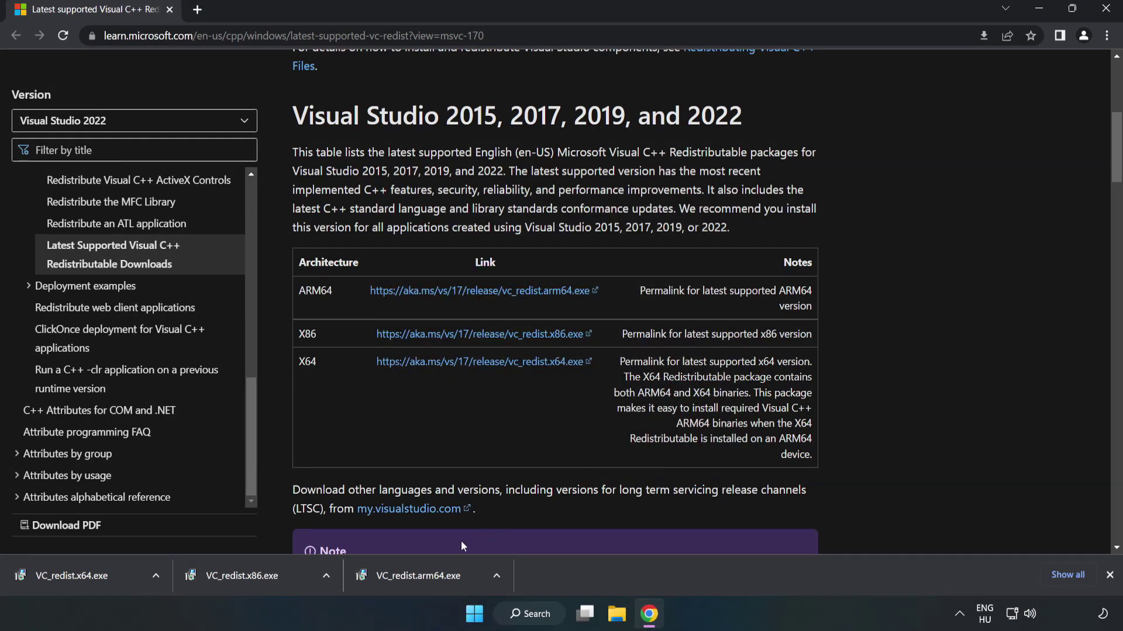
Step: Run VC_redist.x86.exe and VC_redist.x64.exe to successful completion, then close Chrome
click(267, 577)
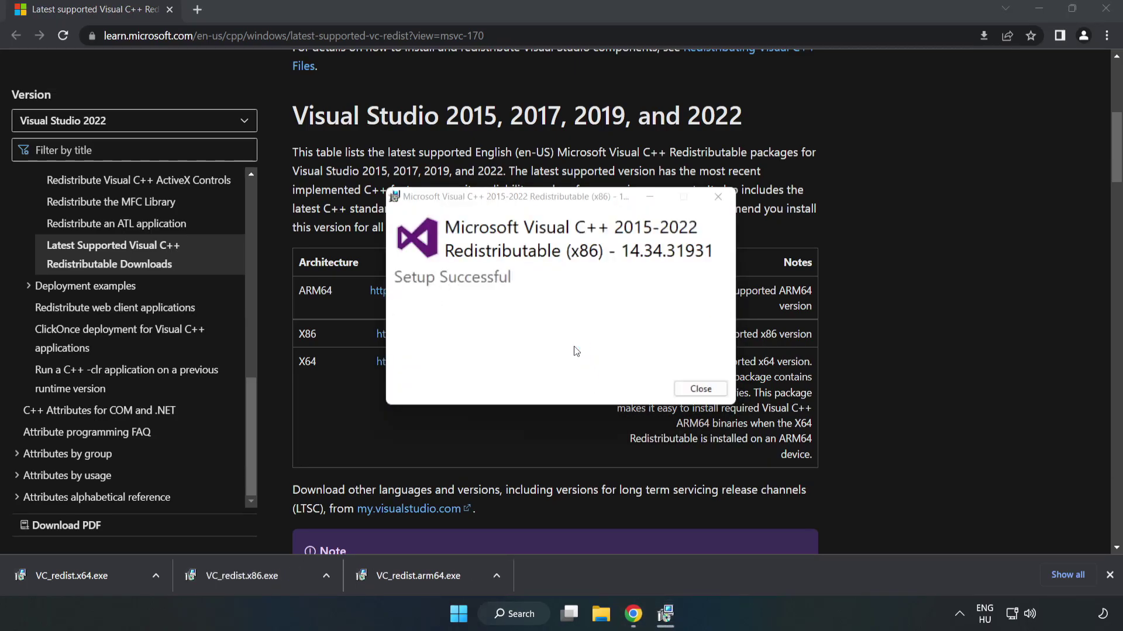
click(700, 389)
click(61, 573)
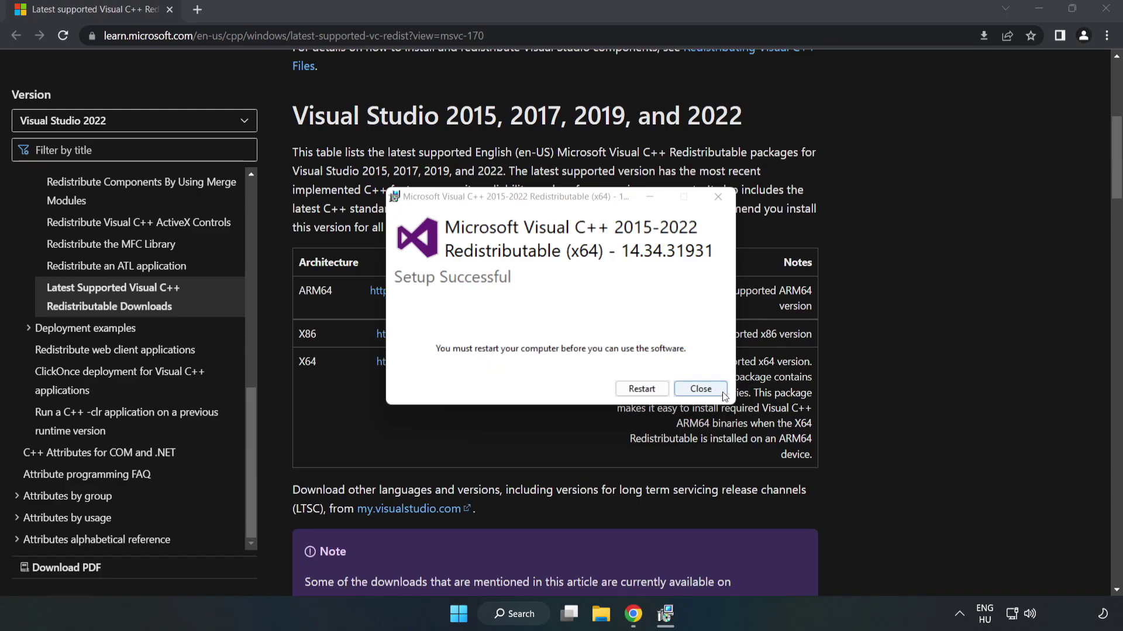
click(701, 390)
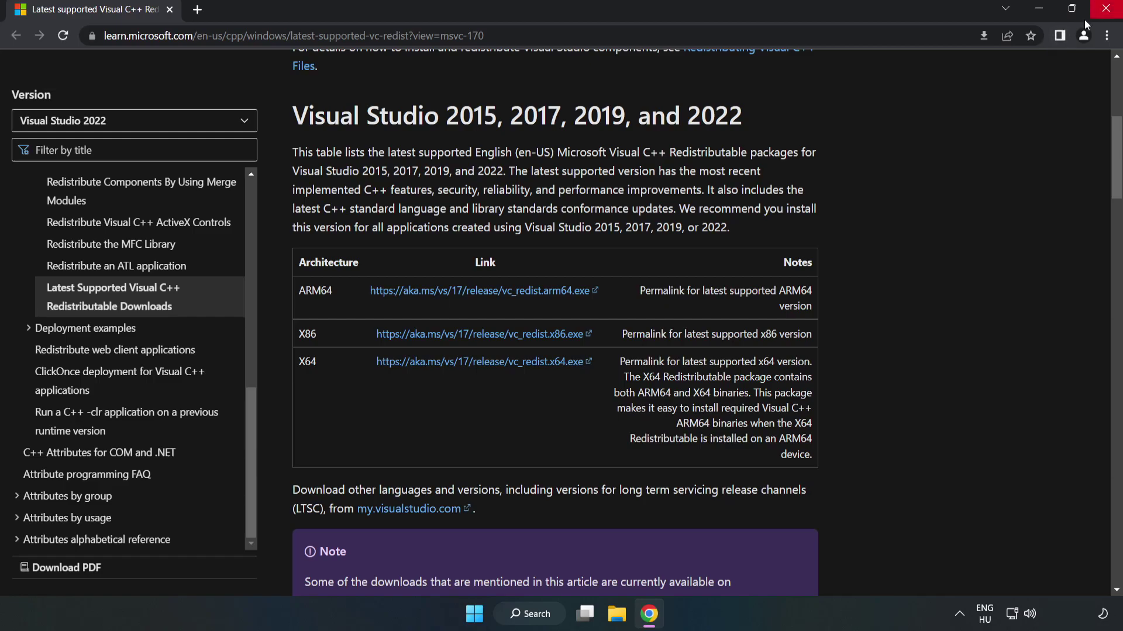
click(1105, 10)
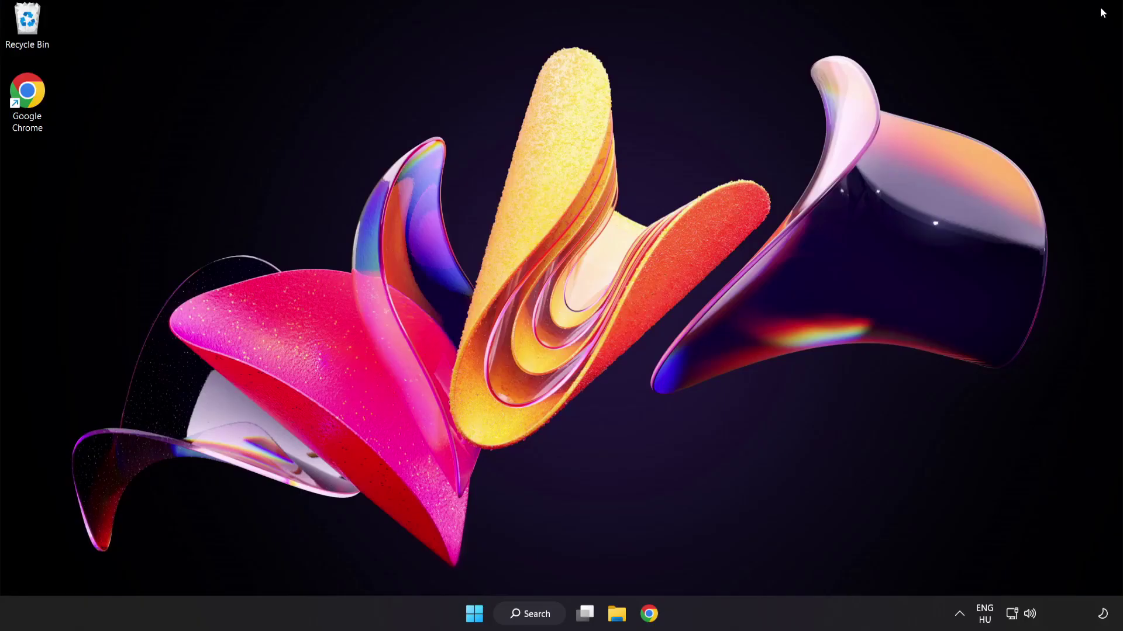
Step: Open the Start menu's power options to restart the PC
click(474, 615)
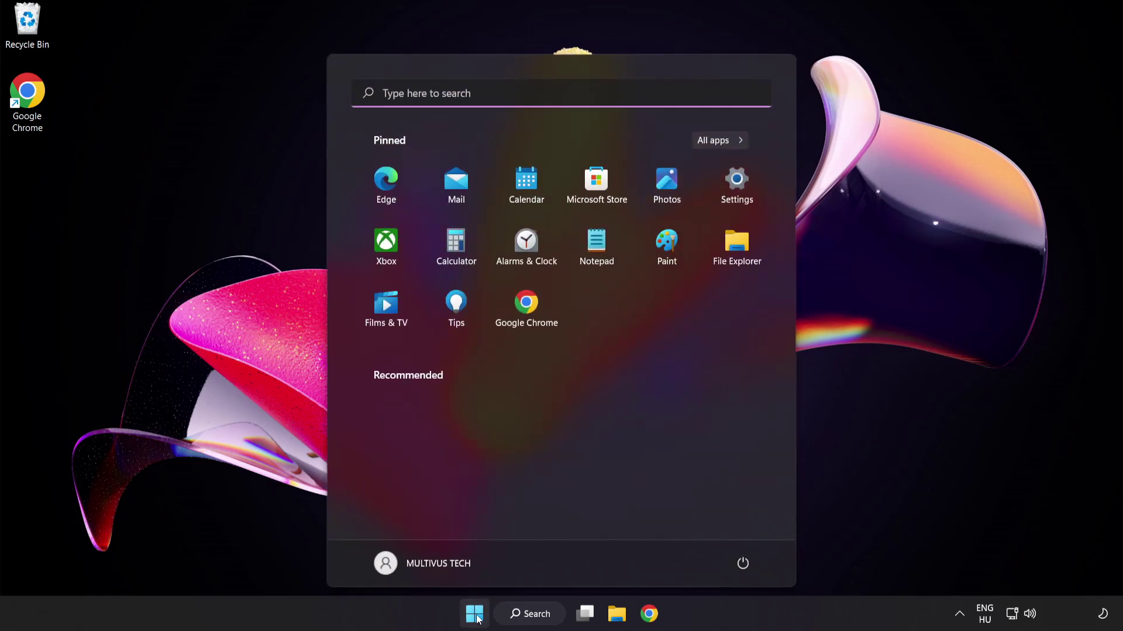
click(743, 564)
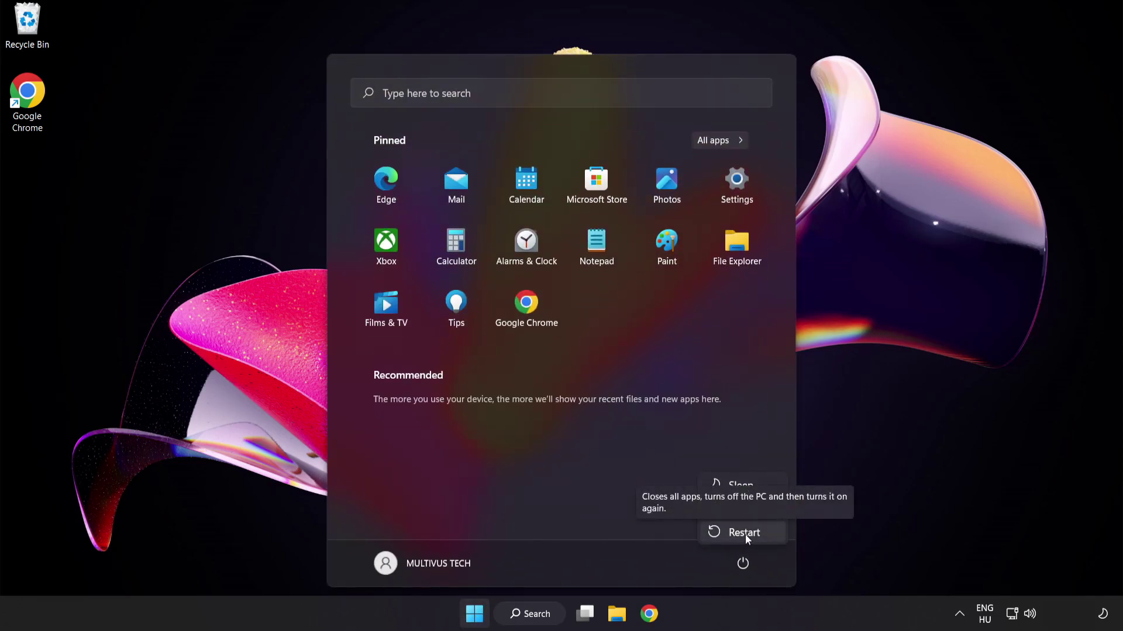